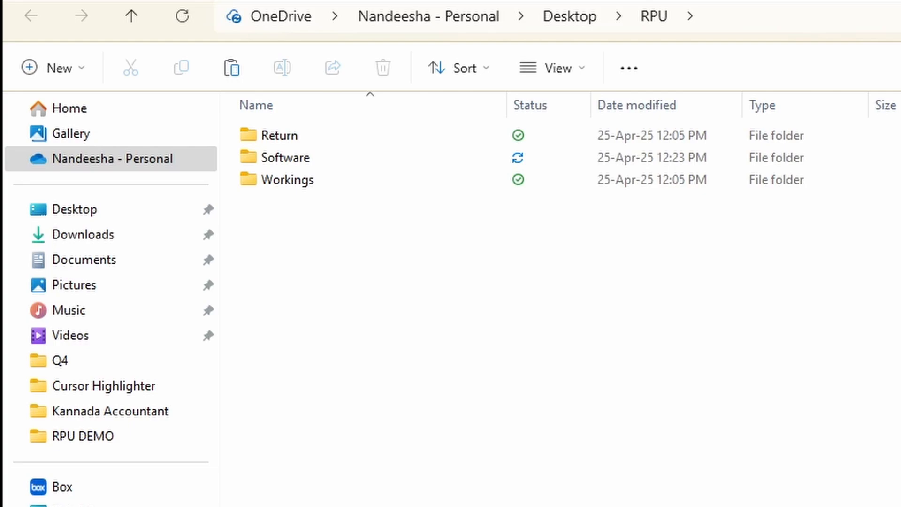
Step: Extract TDS_RPU_5.5.zip in the Software folder and open the extracted TDS_RPU_5.5 folder
{"action": "double_click", "coordinate": [289, 155]}
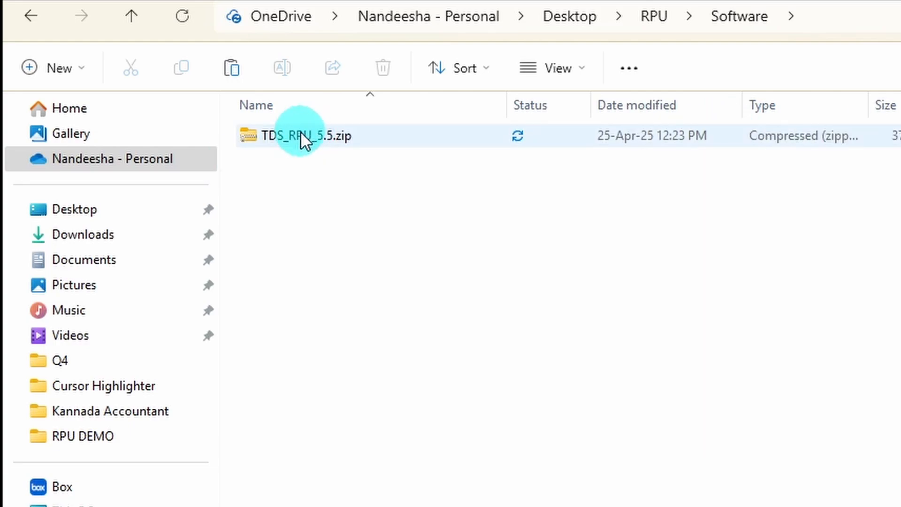
{"action": "right_click", "coordinate": [301, 133]}
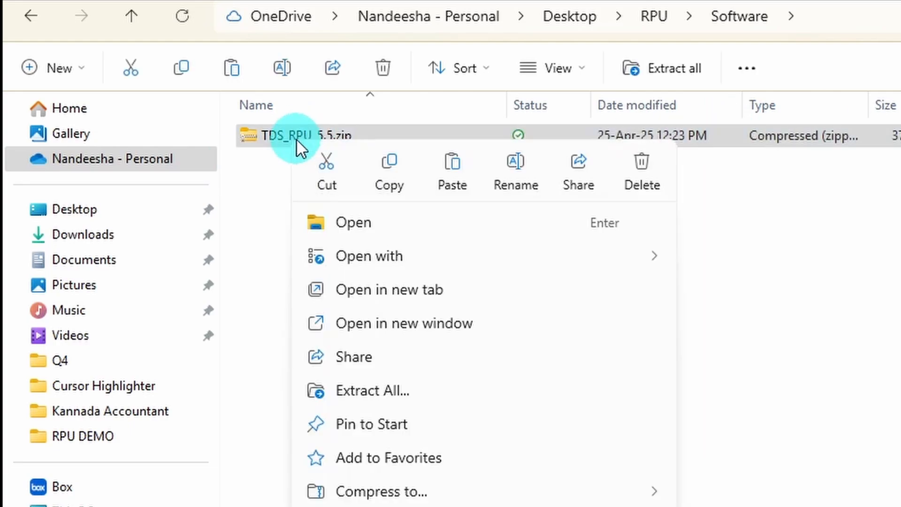
{"action": "left_click", "coordinate": [382, 408]}
{"action": "key", "text": "Return"}
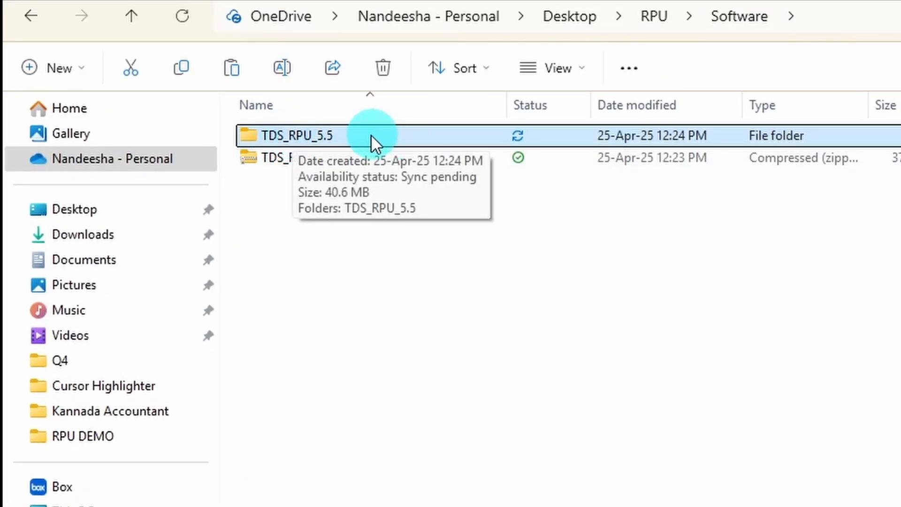
{"action": "double_click", "coordinate": [314, 139]}
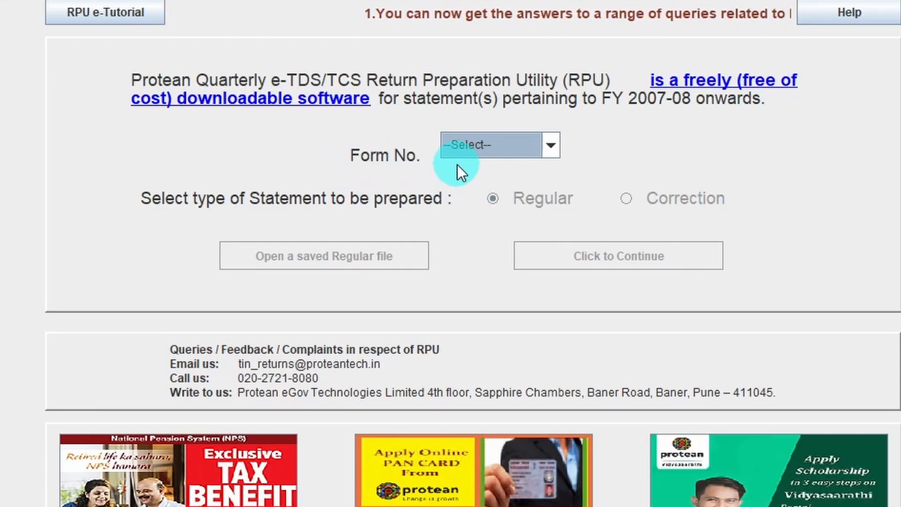
Step: Start preparing a Regular statement for Form No. 26Q
{"action": "left_click", "coordinate": [552, 146]}
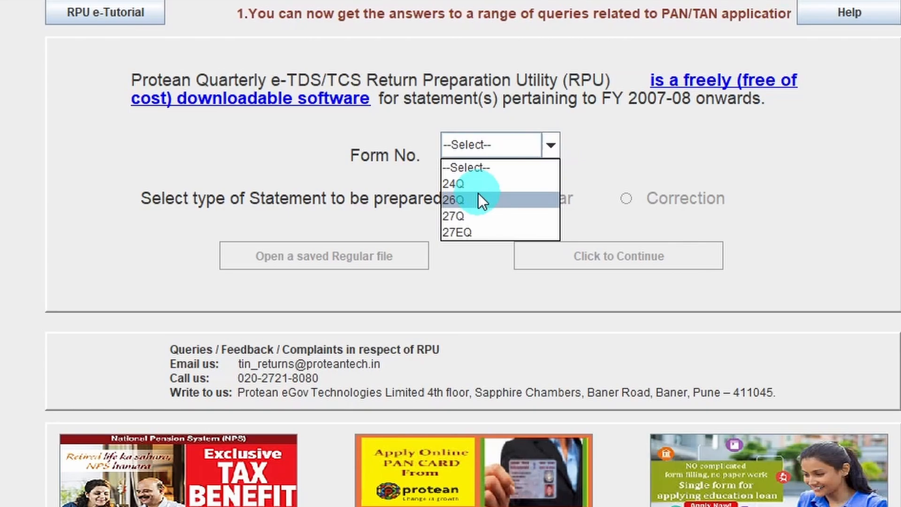
{"action": "left_click", "coordinate": [462, 201]}
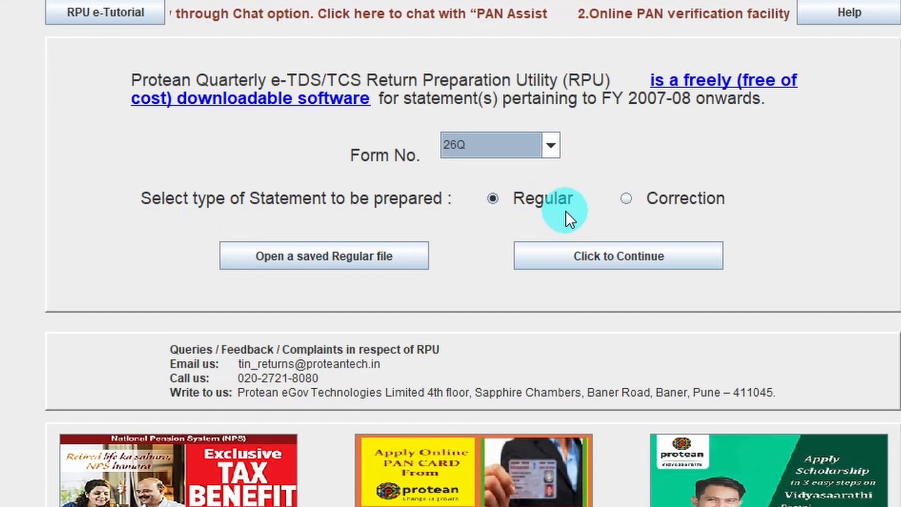
{"action": "left_click", "coordinate": [494, 198]}
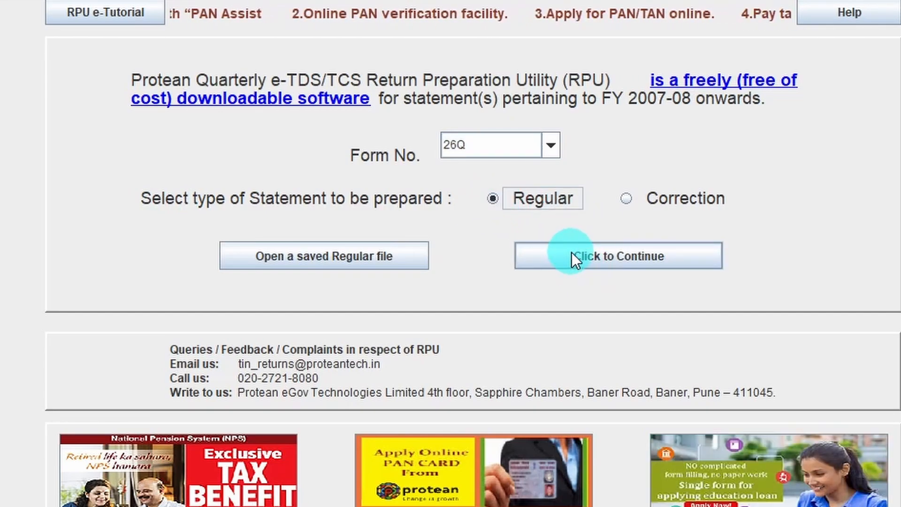
{"action": "left_click", "coordinate": [632, 251]}
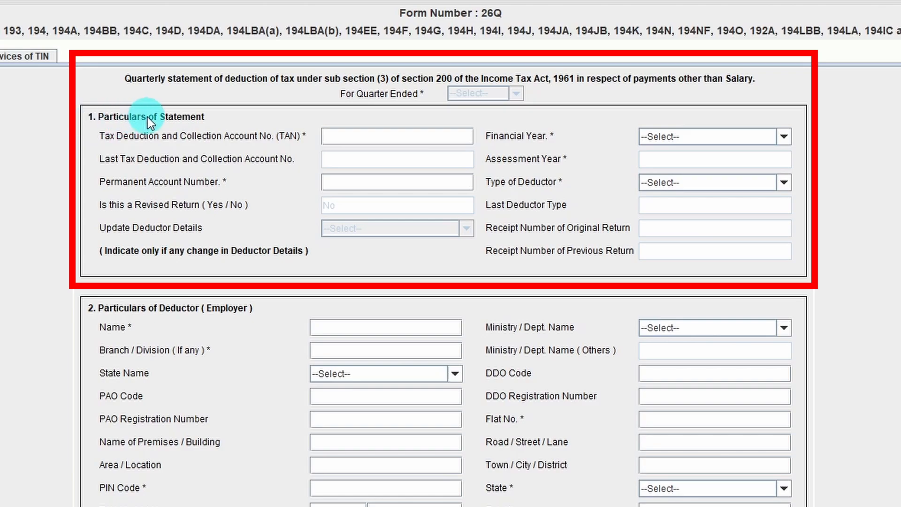
Step: Enter the deductor's TAN, then set the financial year to 2024-2025 and the quarter ended to Q4
{"action": "left_click", "coordinate": [356, 134]}
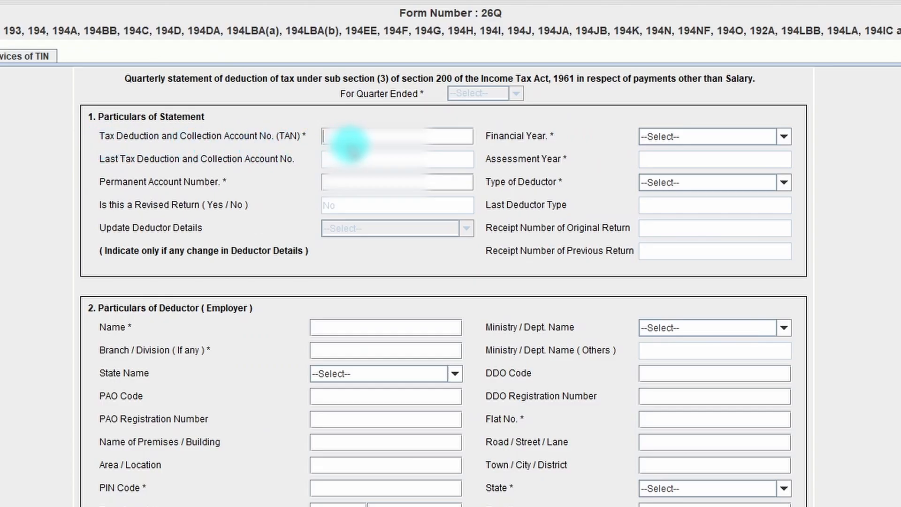
{"action": "left_click", "coordinate": [790, 139]}
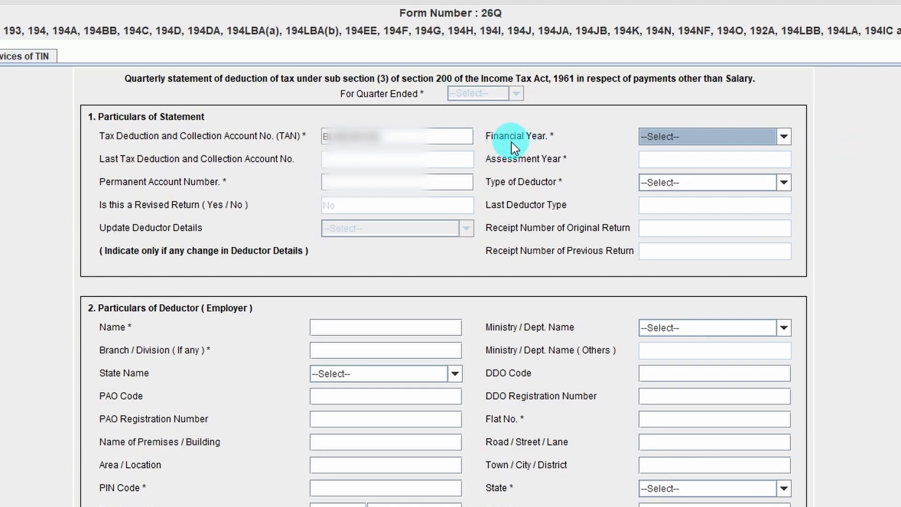
{"action": "left_click", "coordinate": [748, 139]}
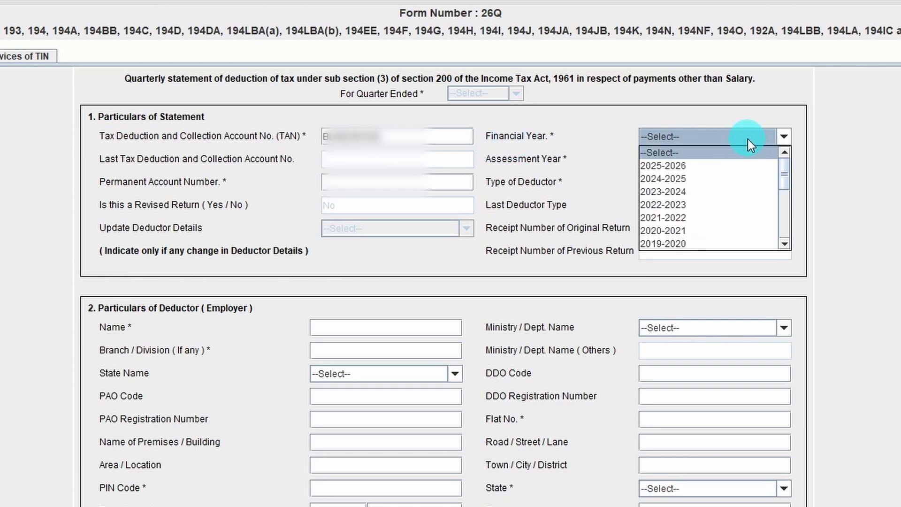
{"action": "left_click", "coordinate": [694, 179]}
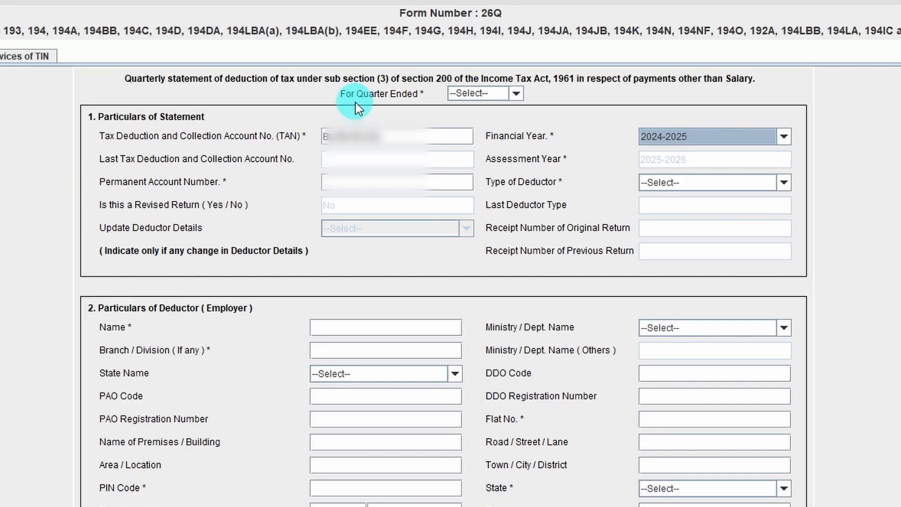
{"action": "left_click", "coordinate": [516, 93]}
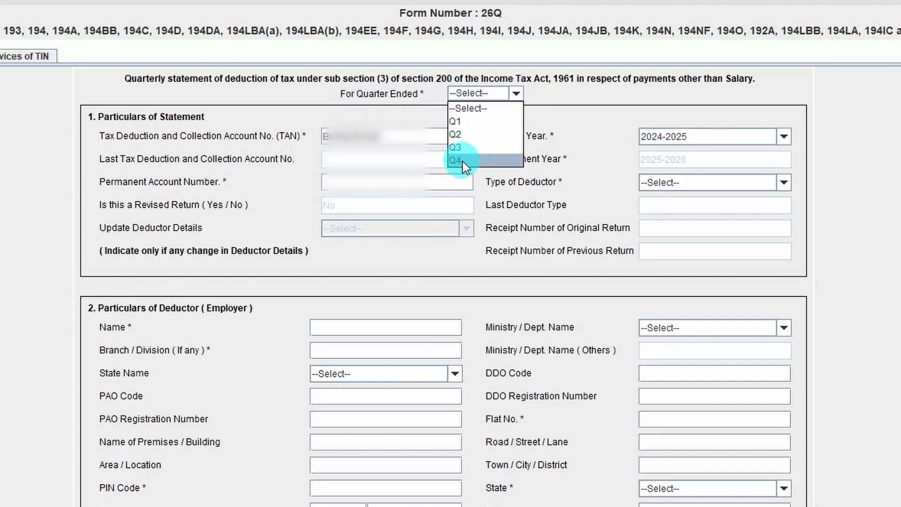
{"action": "left_click", "coordinate": [463, 160]}
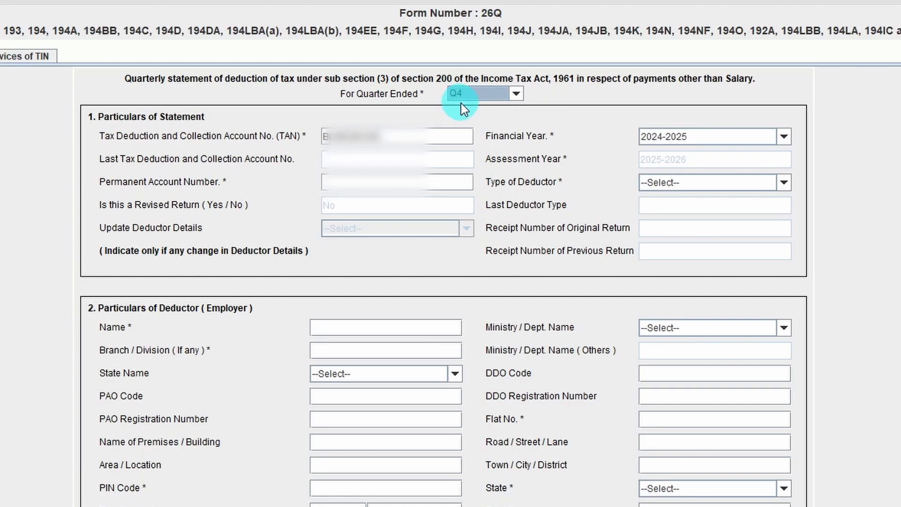
Step: Enter the deductor's Permanent Account Number and set the type of deductor to Company
{"action": "left_click", "coordinate": [414, 181]}
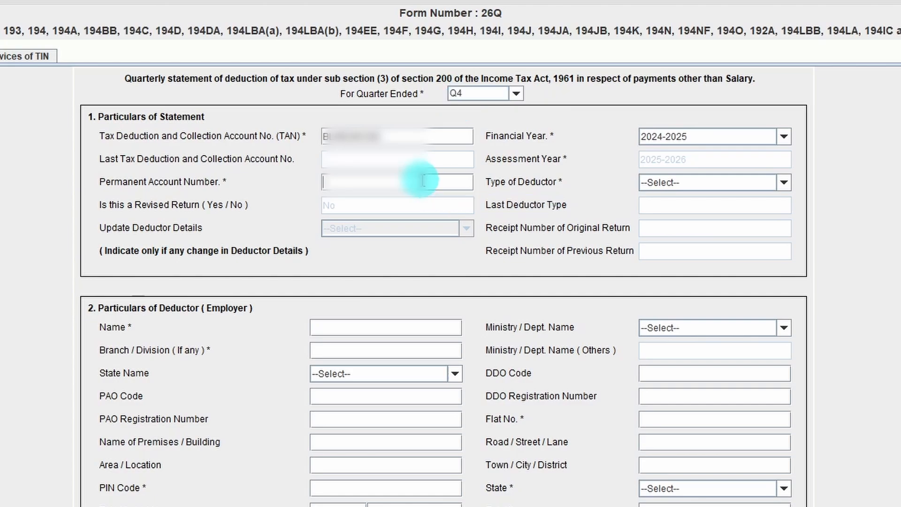
{"action": "key", "text": "ctrl+v"}
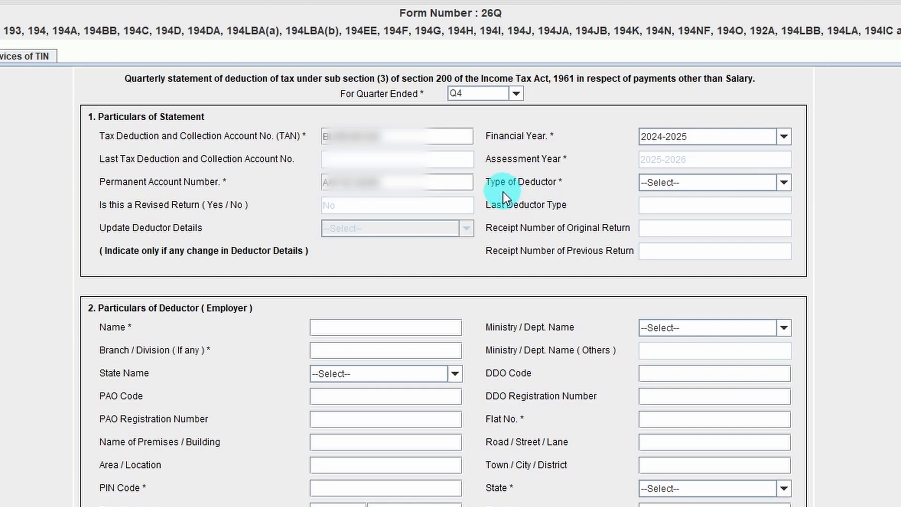
{"action": "left_click", "coordinate": [761, 184]}
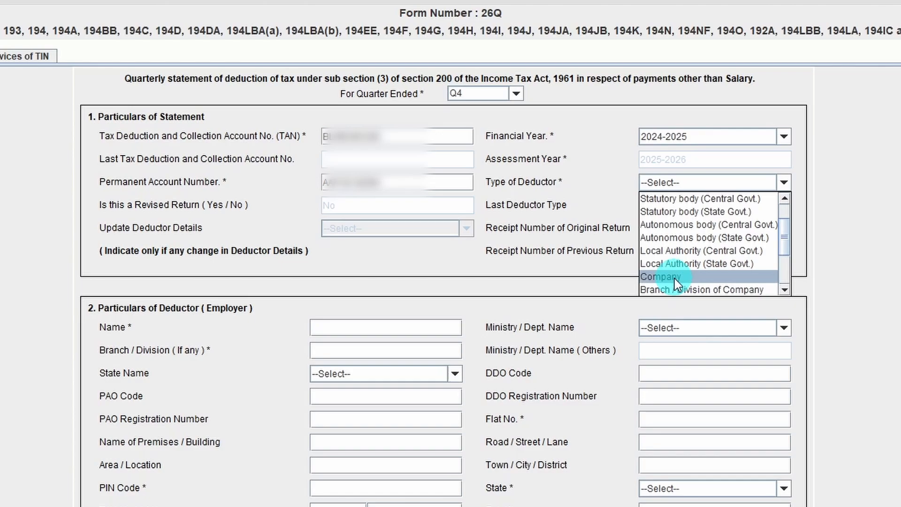
{"action": "left_click", "coordinate": [674, 277]}
{"action": "scroll", "coordinate": [705, 229], "scroll_direction": "down", "scroll_amount": 1}
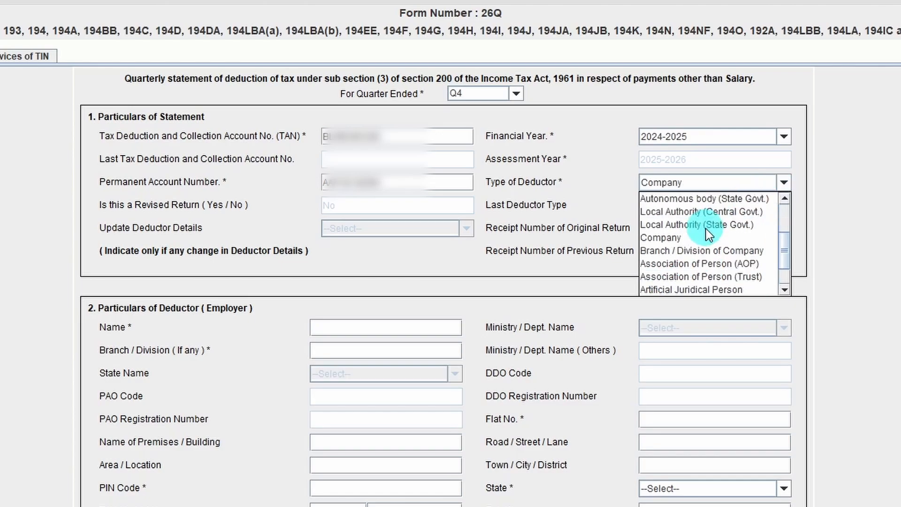
{"action": "scroll", "coordinate": [719, 238], "scroll_direction": "down", "scroll_amount": 1}
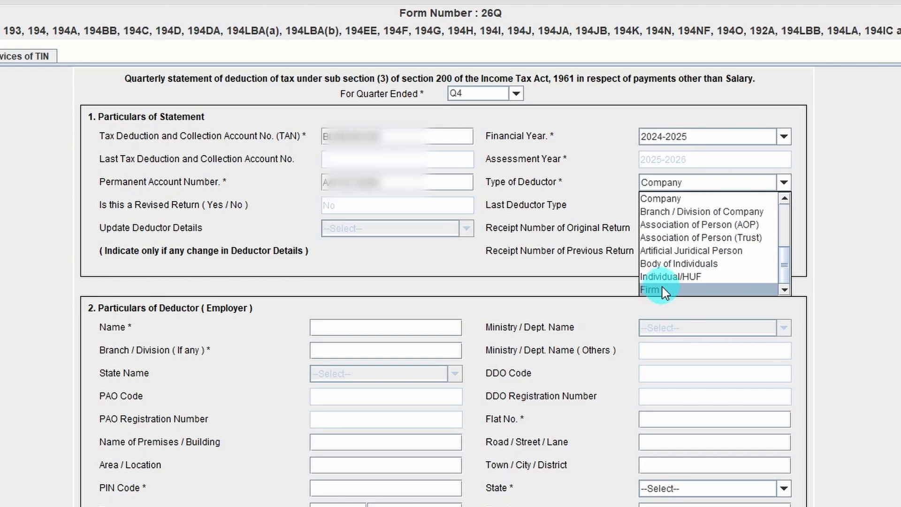
{"action": "left_click", "coordinate": [576, 235]}
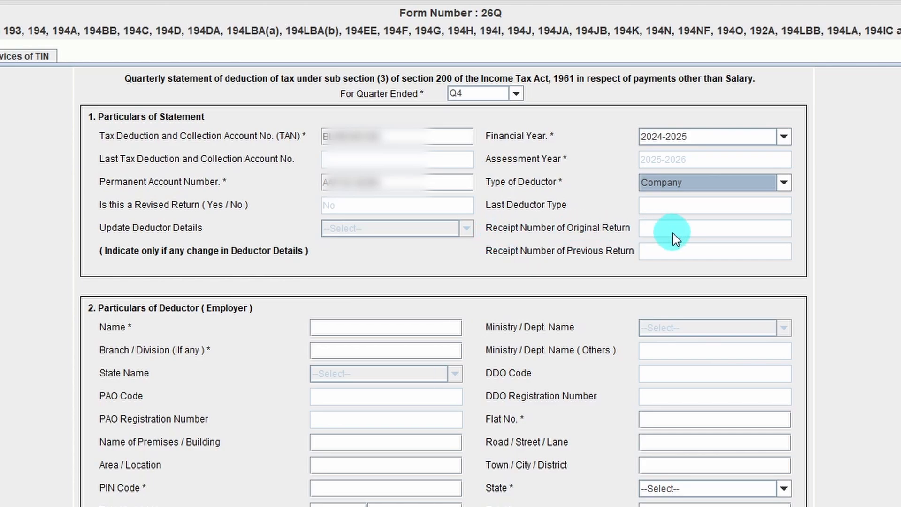
Step: Enter the deductor's name in the Particulars of Deductor section and set the branch/division to NA
{"action": "left_click", "coordinate": [346, 324]}
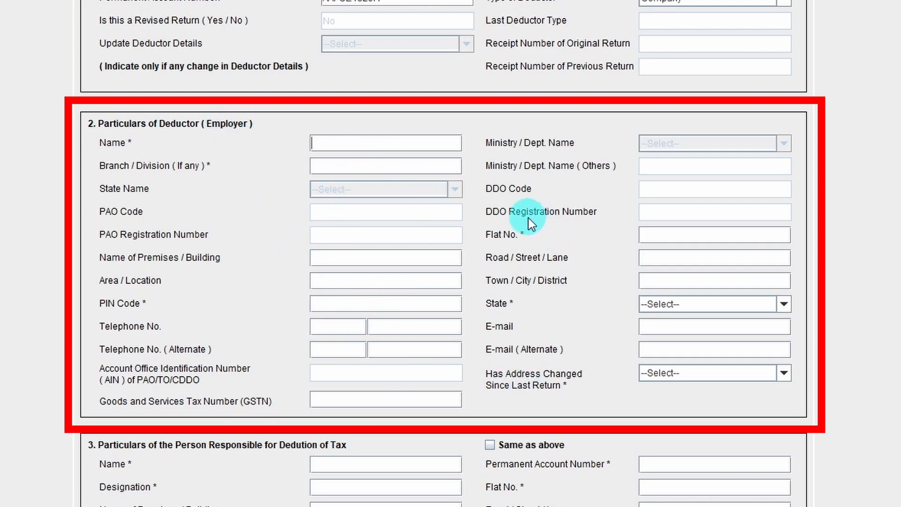
{"action": "left_click", "coordinate": [358, 141]}
{"action": "key", "text": "Tab"}
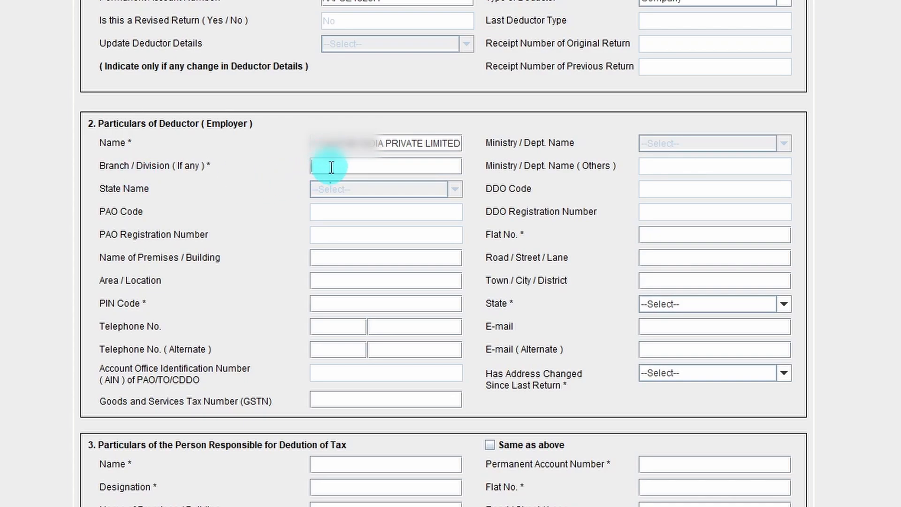
{"action": "type", "text": "NA"}
{"action": "key", "text": "Tab"}
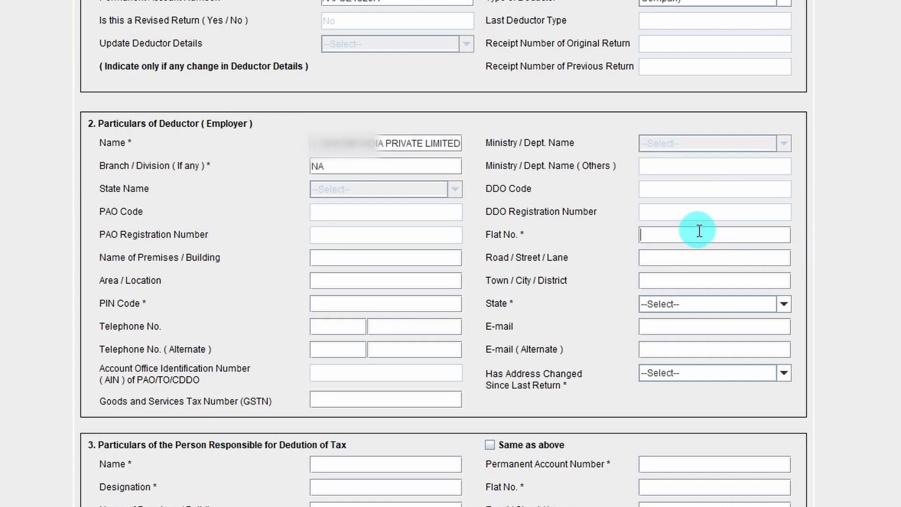
Step: Fill in the deductor's flat number, road, area and town, leaving the name of premises blank
{"action": "left_click", "coordinate": [333, 255]}
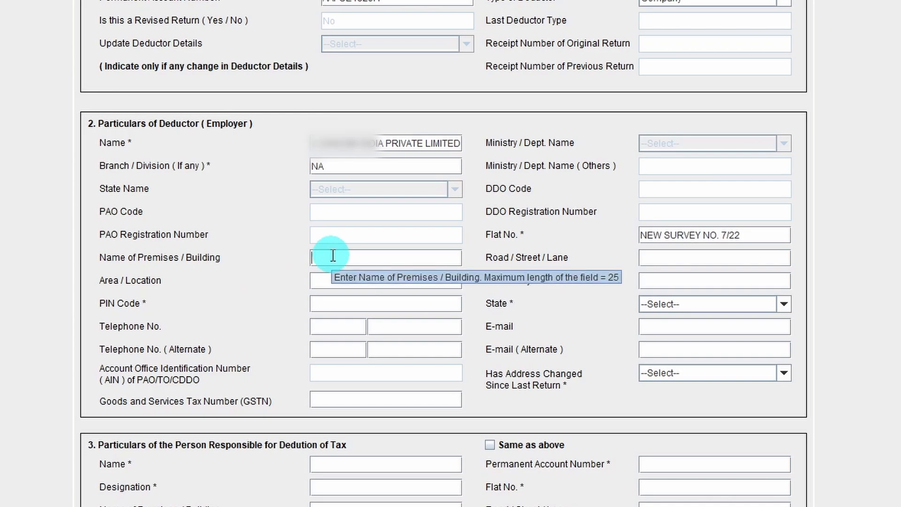
{"action": "left_click", "coordinate": [691, 255]}
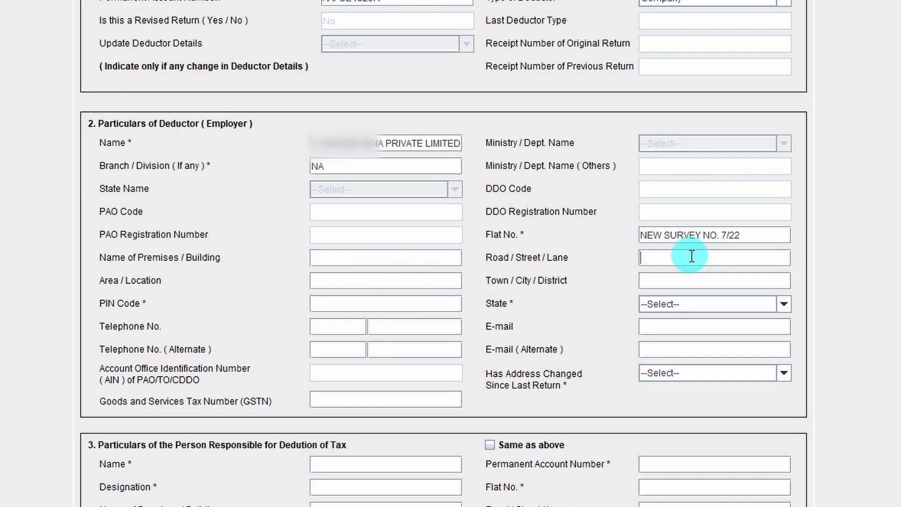
{"action": "left_click", "coordinate": [326, 281]}
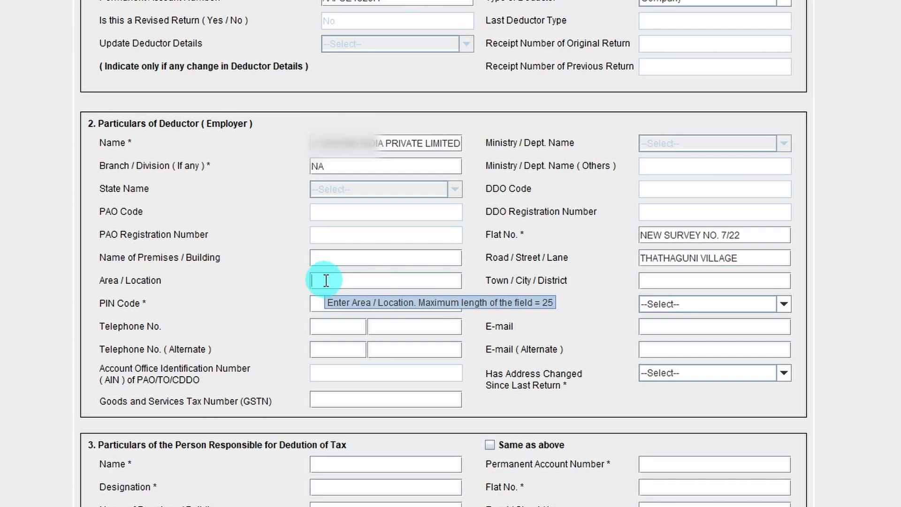
{"action": "left_click", "coordinate": [666, 284]}
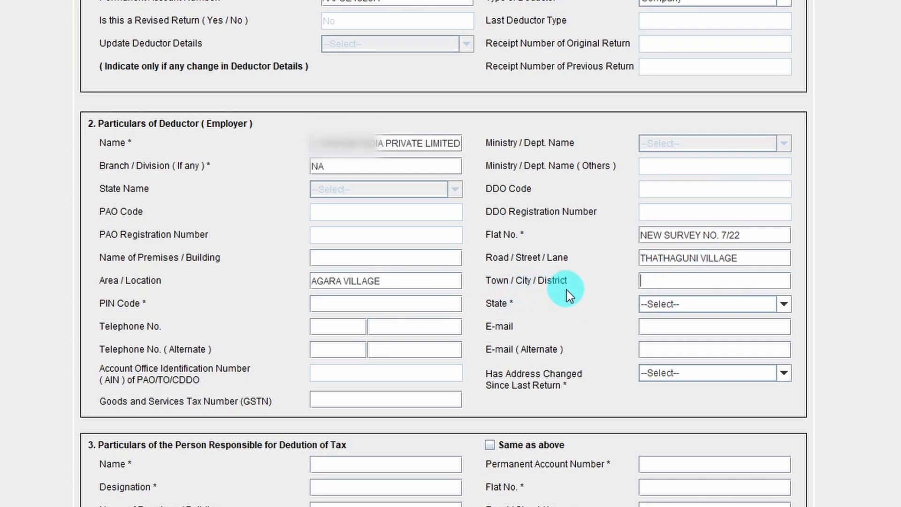
{"action": "type", "text": "BANGALORE"}
Step: Complete the deductor's postal code, state Karnataka and e-mail, and set Has Address Changed Since Last Return to No
{"action": "left_click", "coordinate": [324, 302]}
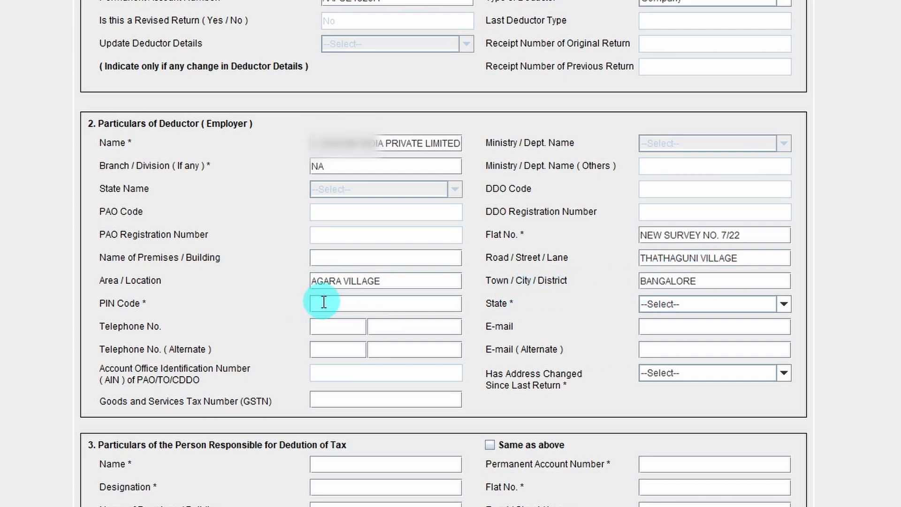
{"action": "key", "text": "ctrl+v"}
{"action": "left_click", "coordinate": [787, 303]}
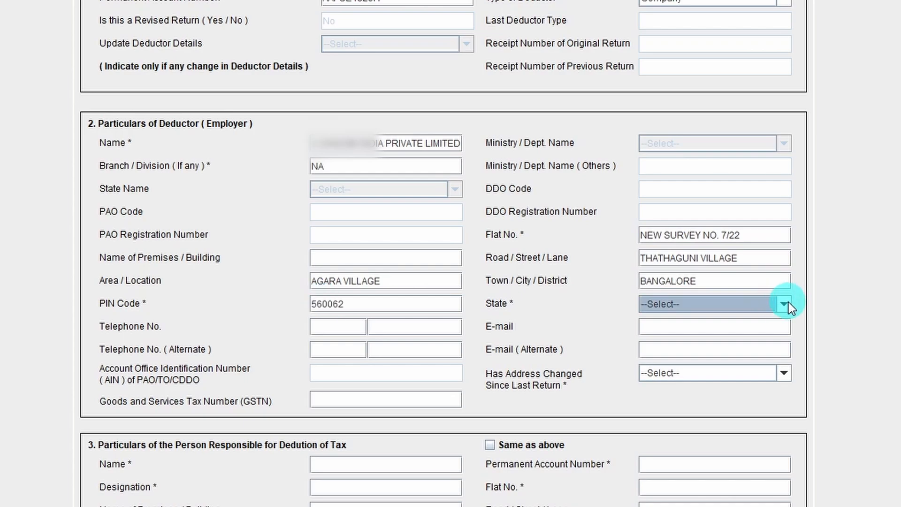
{"action": "left_click", "coordinate": [787, 304]}
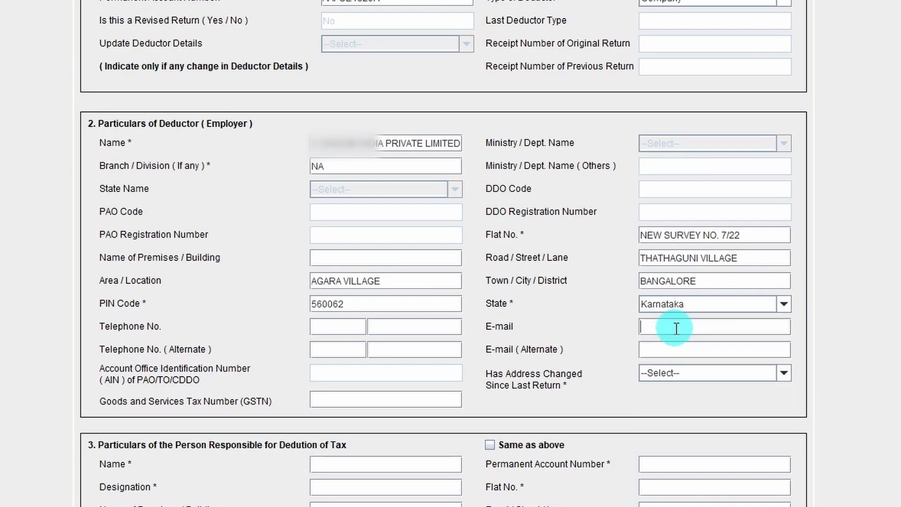
{"action": "key", "text": "ctrl+v"}
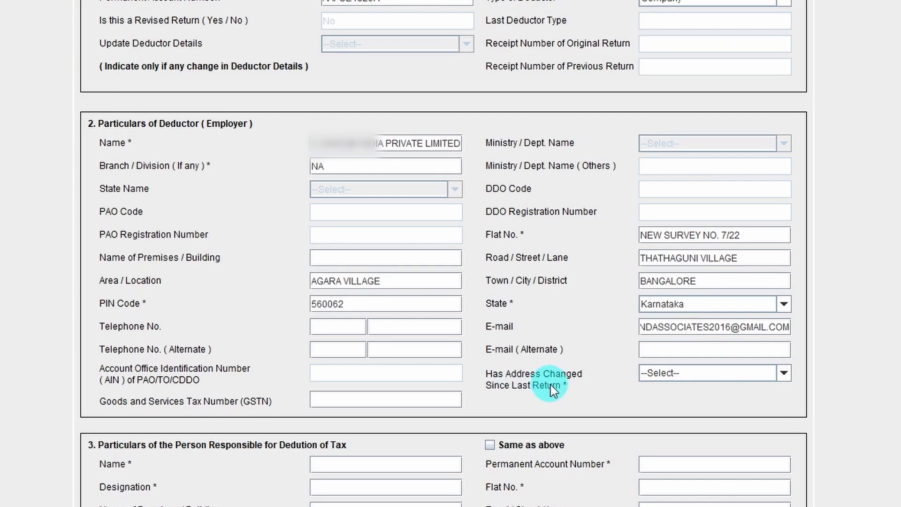
{"action": "left_click", "coordinate": [705, 373]}
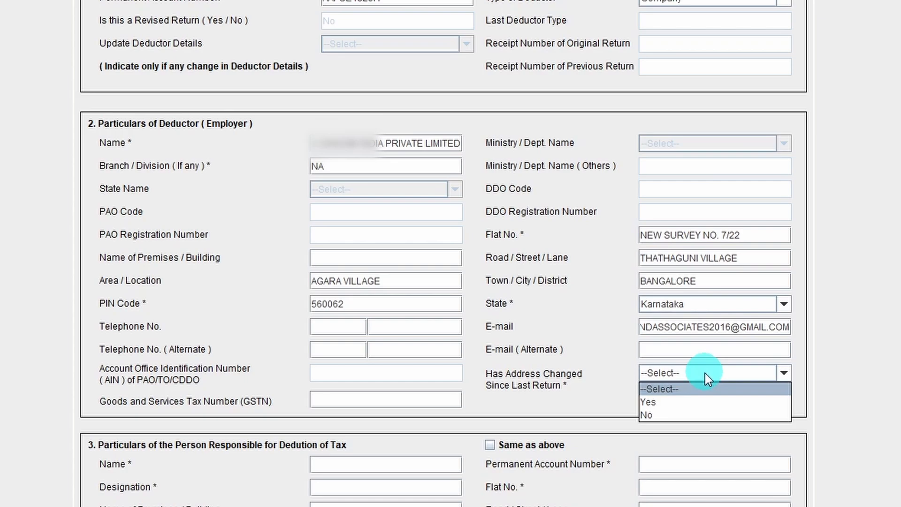
{"action": "left_click", "coordinate": [654, 412]}
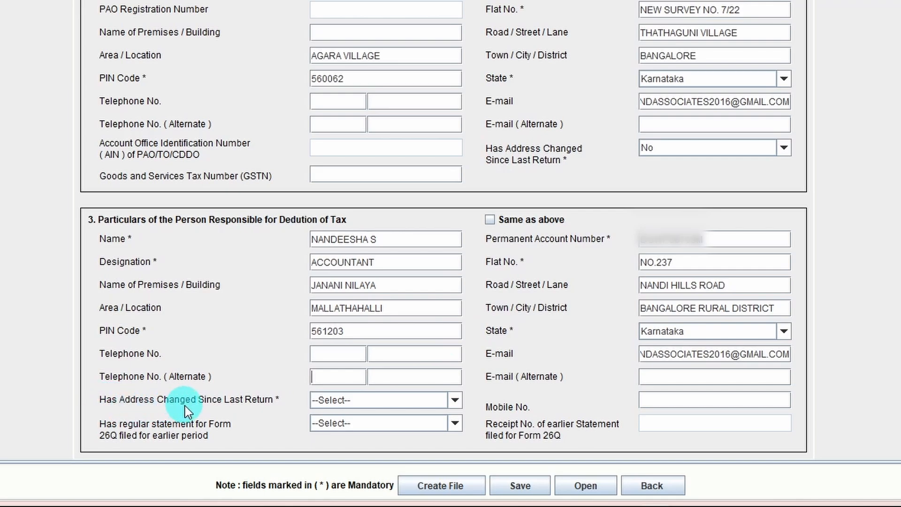
Step: For the person responsible for deduction of tax, set Has Address Changed Since Last Return to No and enter the mobile number
{"action": "left_click", "coordinate": [443, 401]}
{"action": "left_click", "coordinate": [341, 440]}
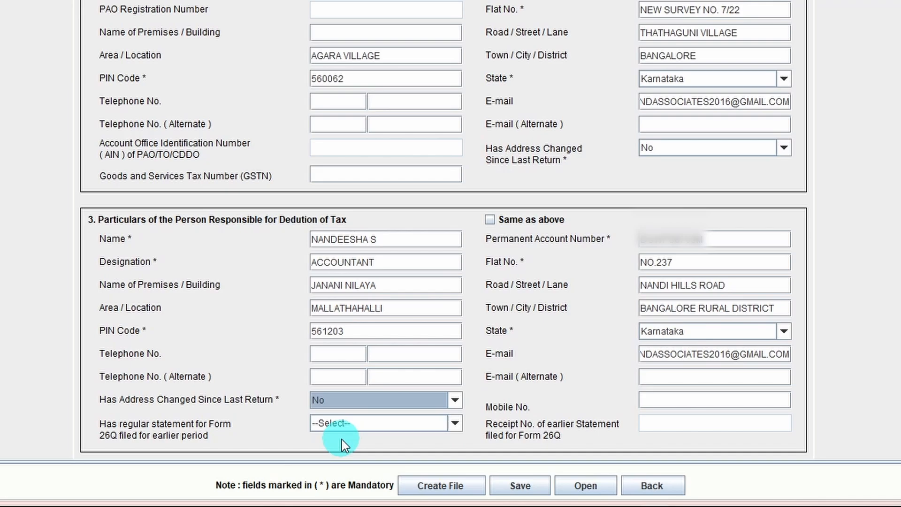
{"action": "left_click", "coordinate": [665, 398]}
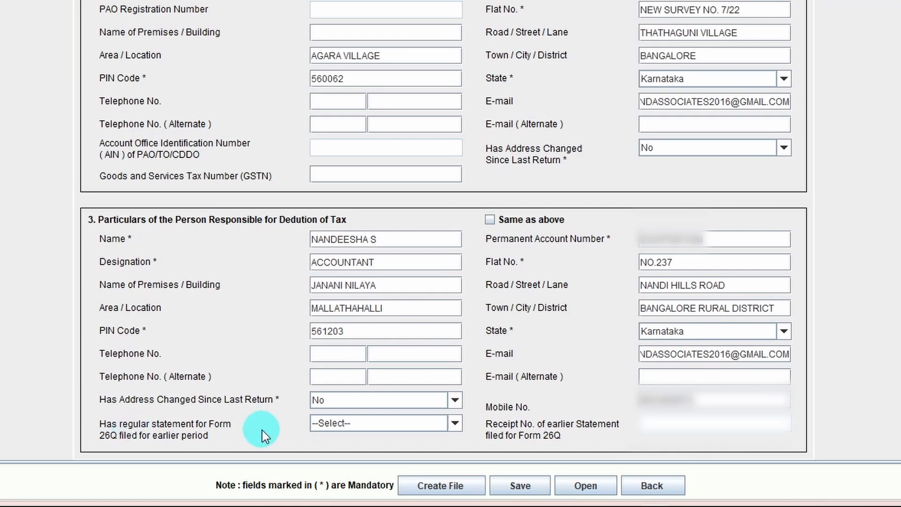
Step: Set Has regular statement for Form 26Q filed for earlier period to Yes and paste the receipt number of the earlier statement
{"action": "left_click", "coordinate": [454, 424]}
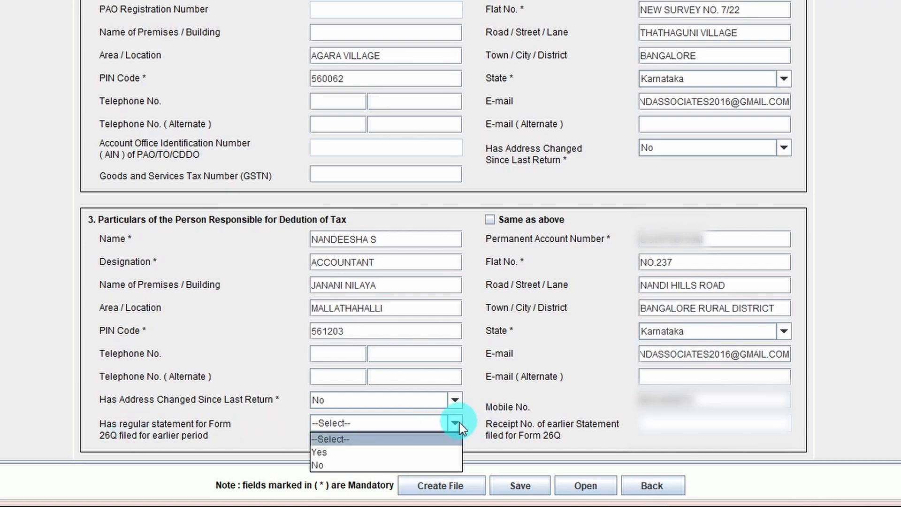
{"action": "left_click", "coordinate": [334, 452]}
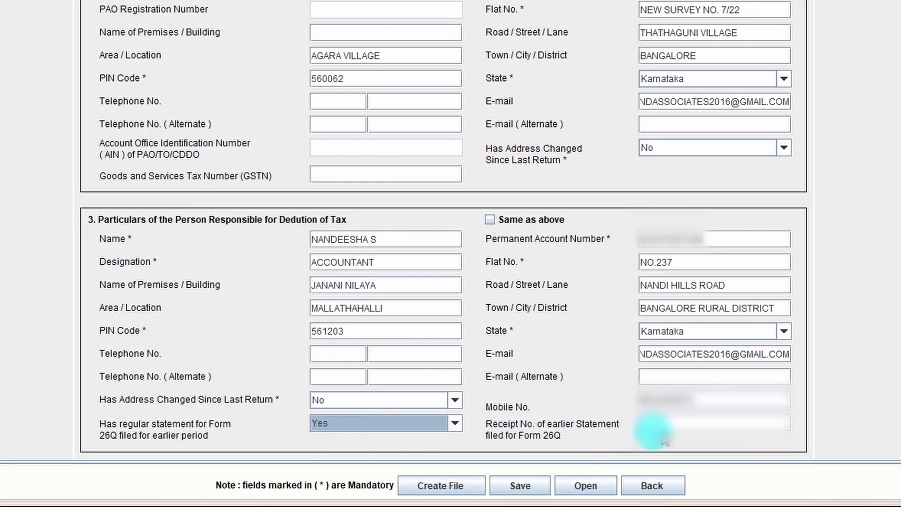
{"action": "left_click", "coordinate": [699, 428]}
{"action": "key", "text": "ctrl+v"}
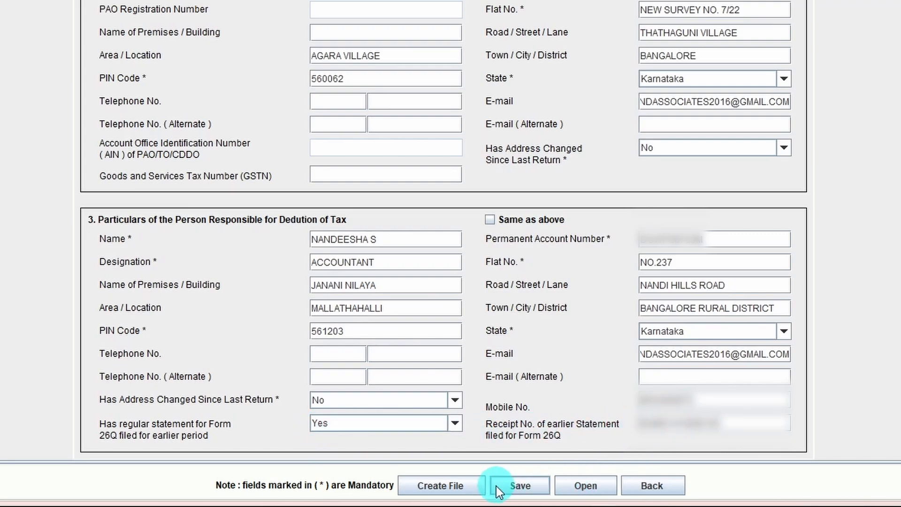
Step: Try to create the return file without any challan details
{"action": "left_click", "coordinate": [475, 486]}
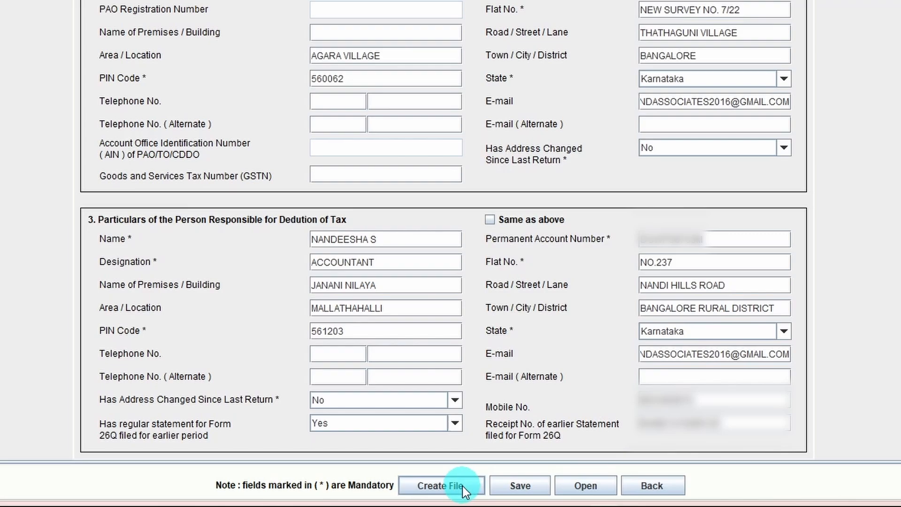
{"action": "left_click", "coordinate": [463, 486]}
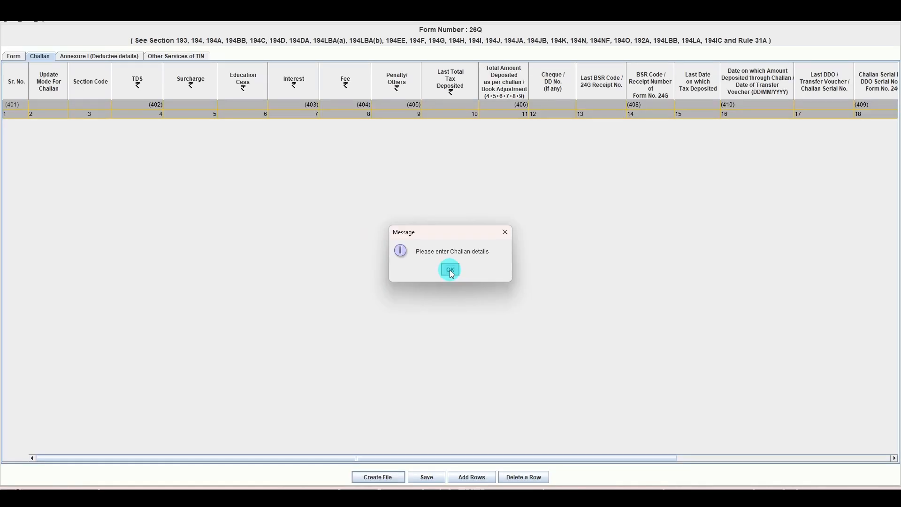
{"action": "left_click", "coordinate": [449, 269]}
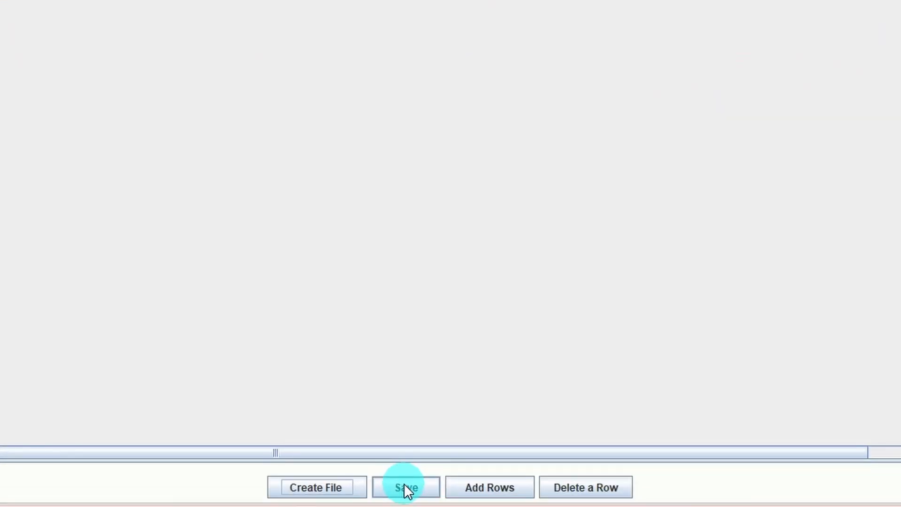
Step: Open the save dialog for the return and browse the available save locations
{"action": "left_click", "coordinate": [404, 483]}
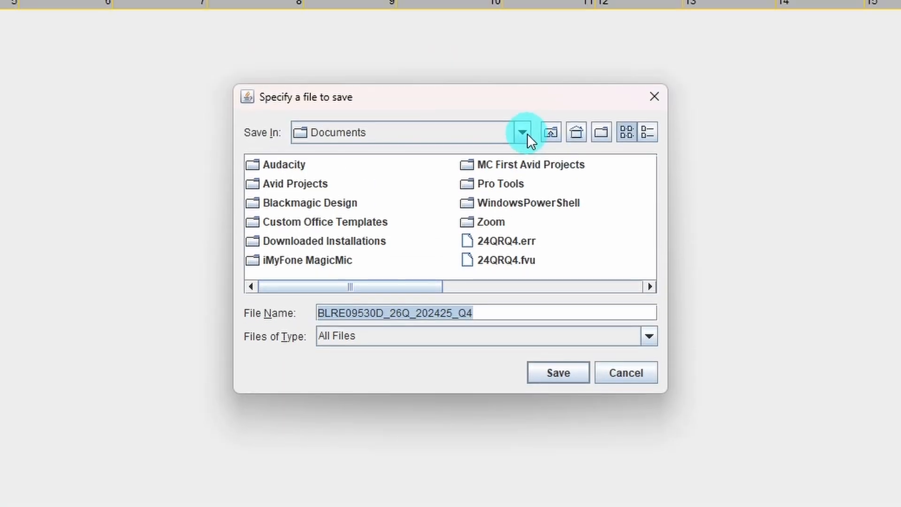
{"action": "left_click", "coordinate": [523, 132]}
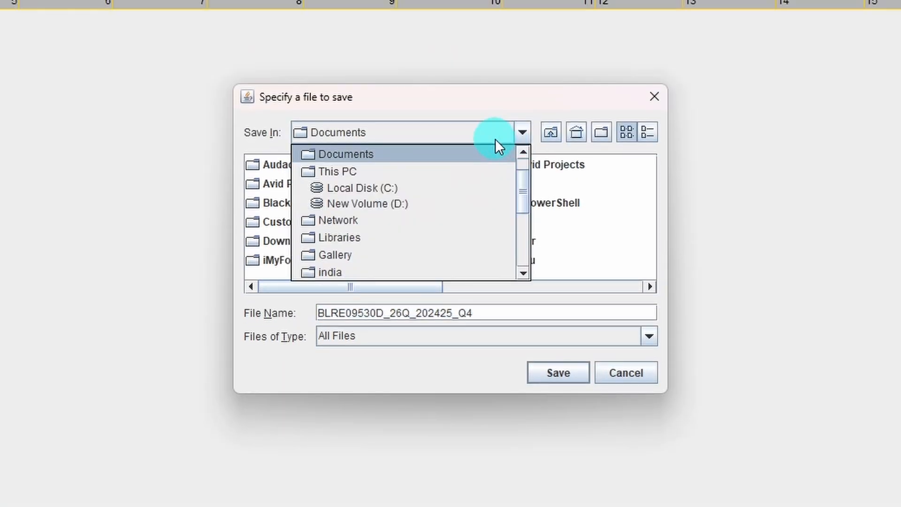
{"action": "scroll", "coordinate": [413, 224], "scroll_direction": "down", "scroll_amount": 1}
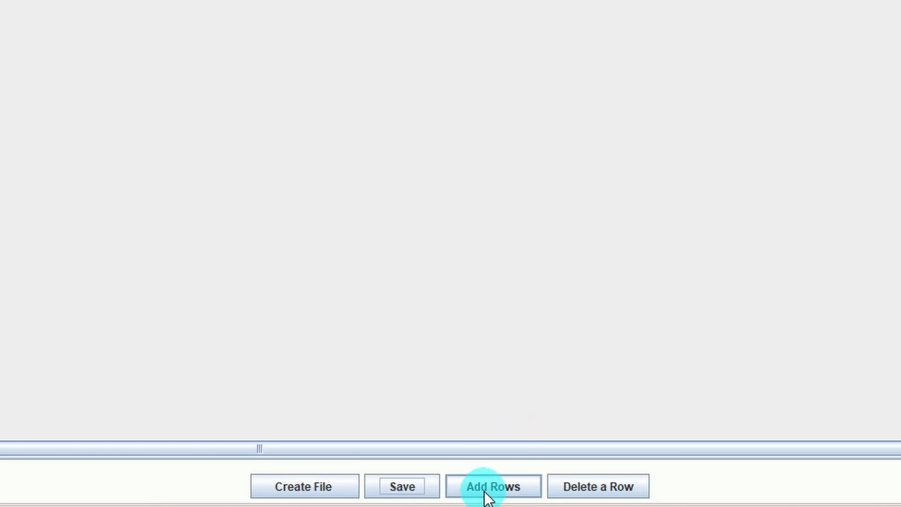
Step: Add three rows to the challan table
{"action": "left_click", "coordinate": [485, 490]}
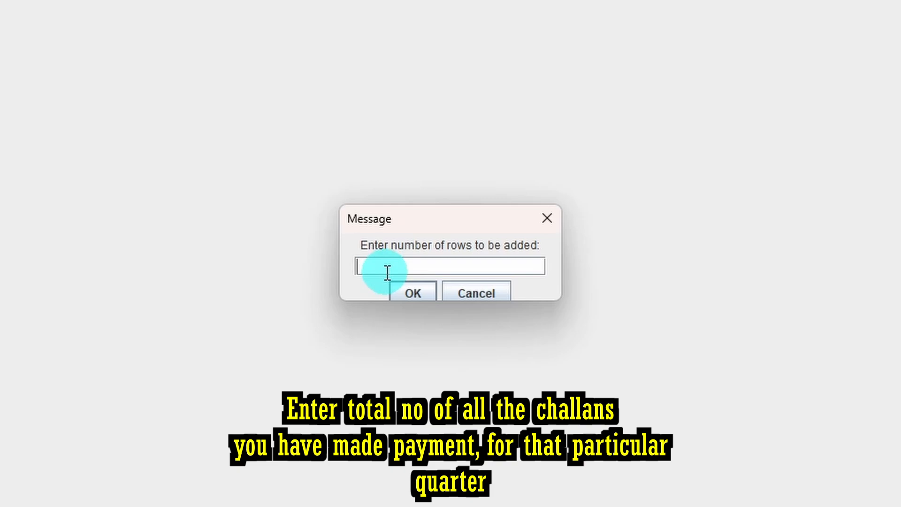
{"action": "type", "text": "3"}
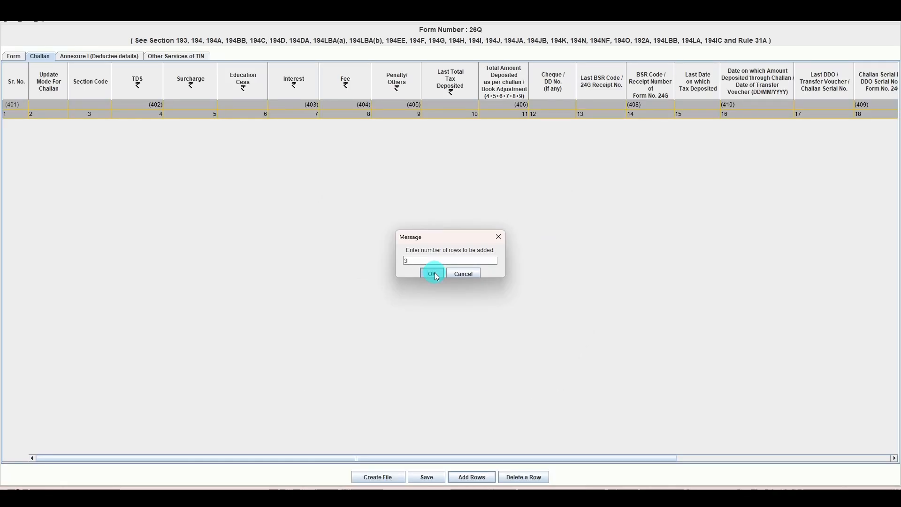
{"action": "left_click", "coordinate": [435, 274]}
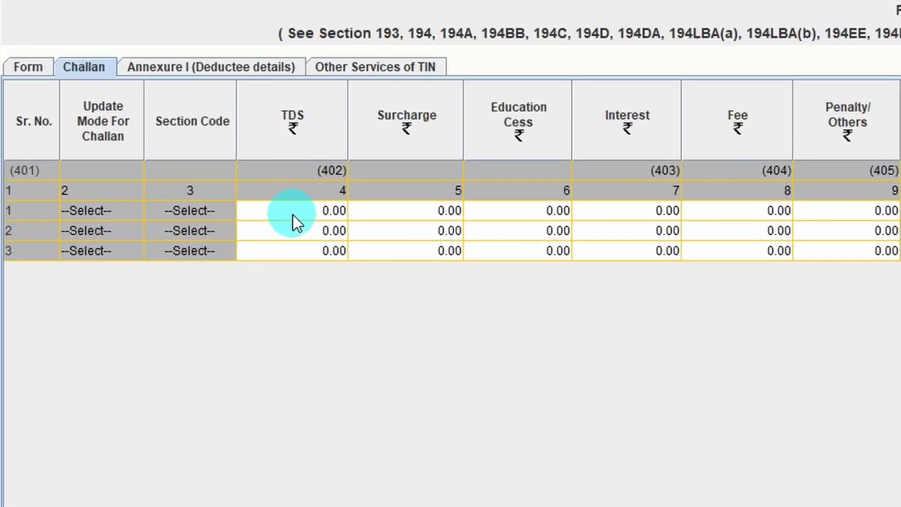
Step: Enter 1333 as the TDS amount in the first challan row
{"action": "left_click", "coordinate": [294, 213]}
{"action": "type", "text": "1333"}
{"action": "key", "text": "Tab"}
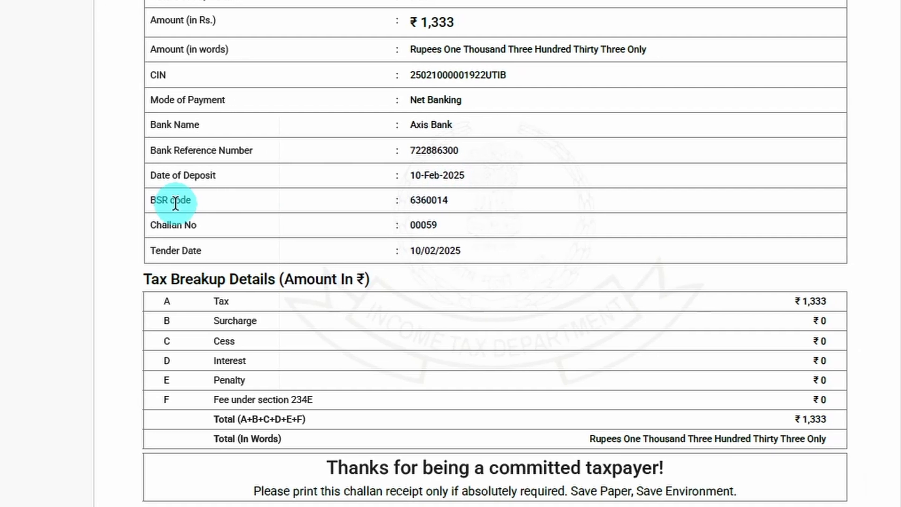
Step: Copy the BSR code 6360014 from the challan receipt into the first challan row
{"action": "left_click_drag", "start_coordinate": [133, 202], "coordinate": [450, 200]}
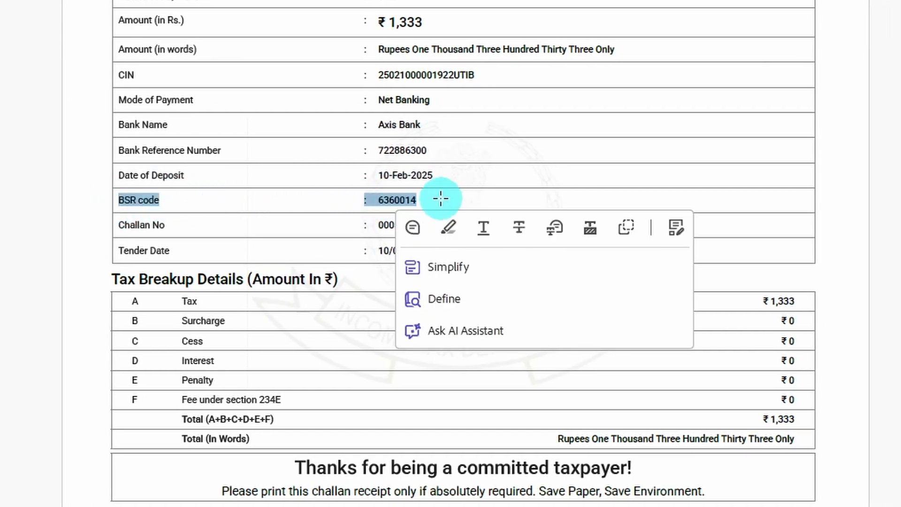
{"action": "left_click", "coordinate": [453, 200]}
{"action": "double_click", "coordinate": [416, 201]}
{"action": "key", "text": "ctrl+c"}
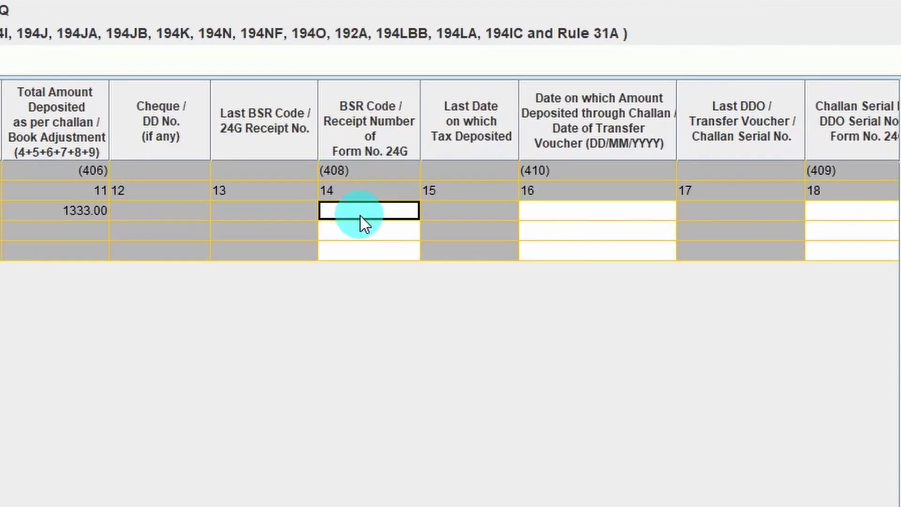
{"action": "left_click", "coordinate": [362, 215]}
{"action": "key", "text": "ctrl+v"}
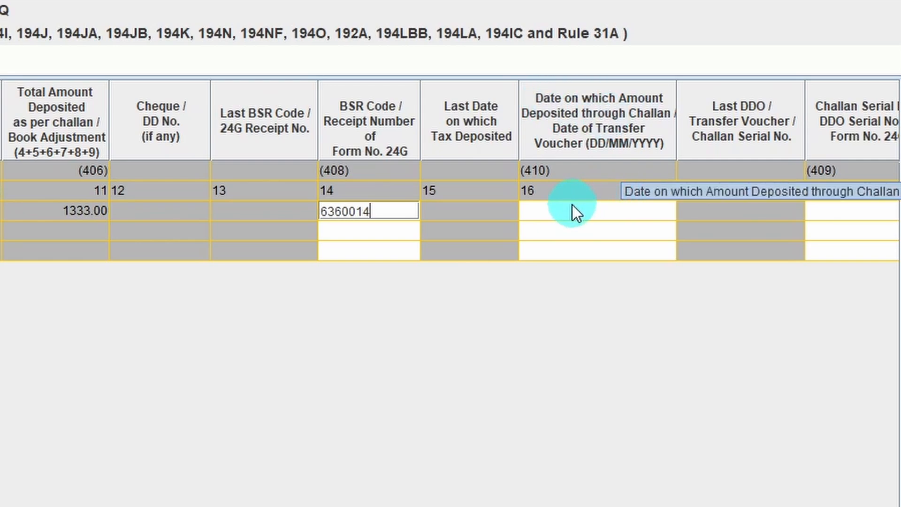
Step: Enter the deposit date from the challan receipt, 10/02/2025, in the first challan row
{"action": "left_click", "coordinate": [573, 207]}
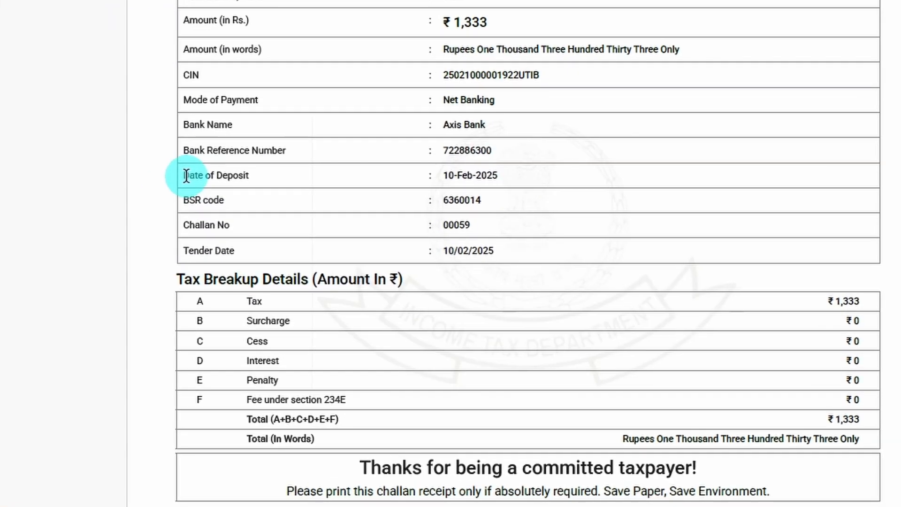
{"action": "left_click_drag", "start_coordinate": [186, 176], "coordinate": [539, 170]}
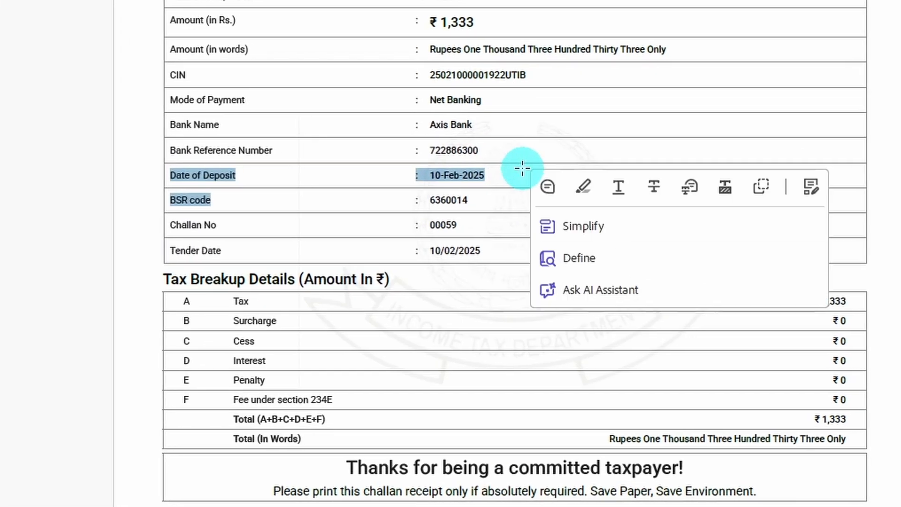
{"action": "left_click", "coordinate": [500, 174]}
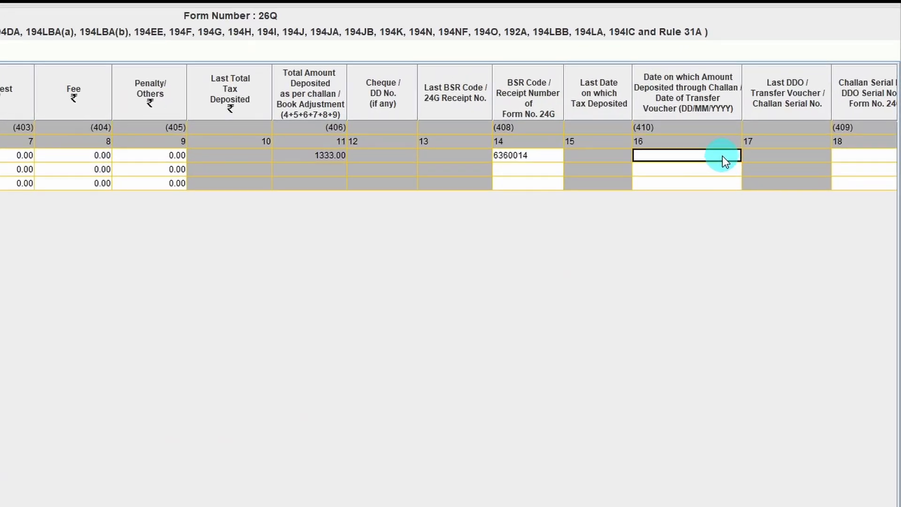
{"action": "left_click", "coordinate": [722, 155]}
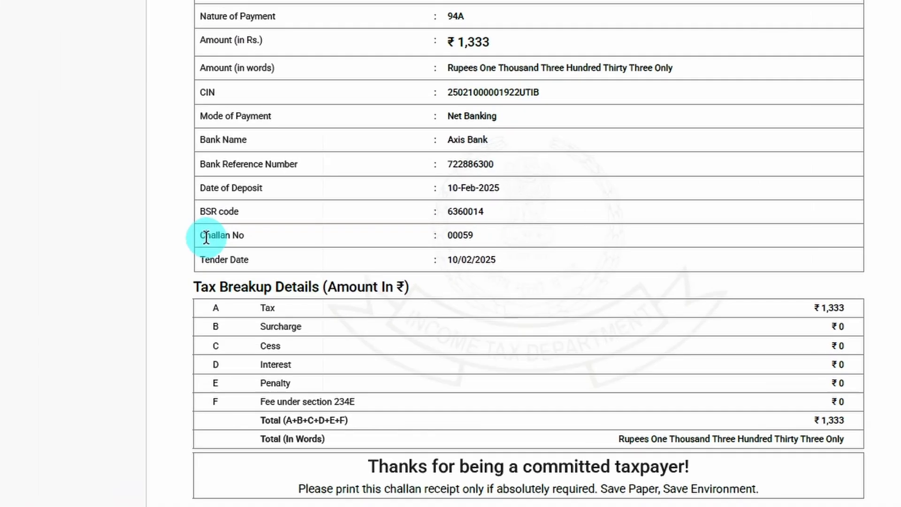
{"action": "double_click", "coordinate": [176, 225]}
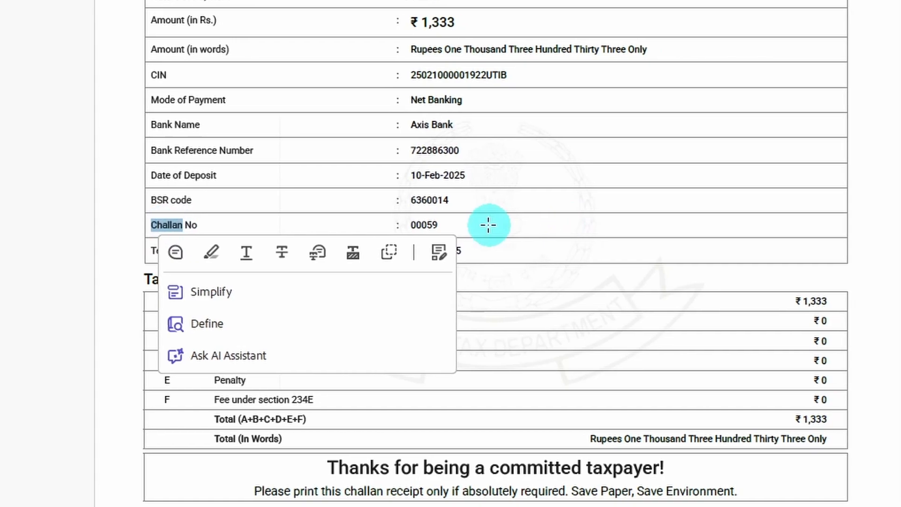
{"action": "double_click", "coordinate": [423, 225]}
{"action": "key", "text": "ctrl+c"}
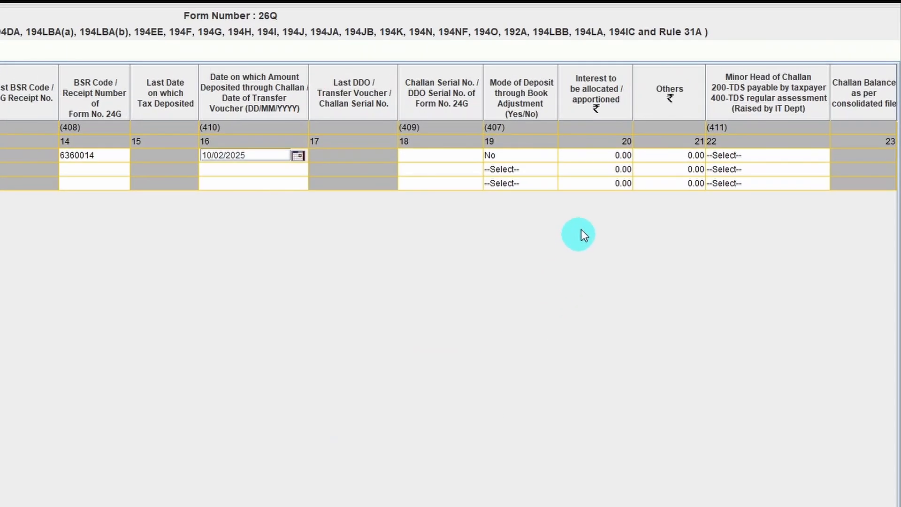
{"action": "left_click", "coordinate": [424, 156]}
{"action": "key", "text": "ctrl+v"}
{"action": "key", "text": "Tab"}
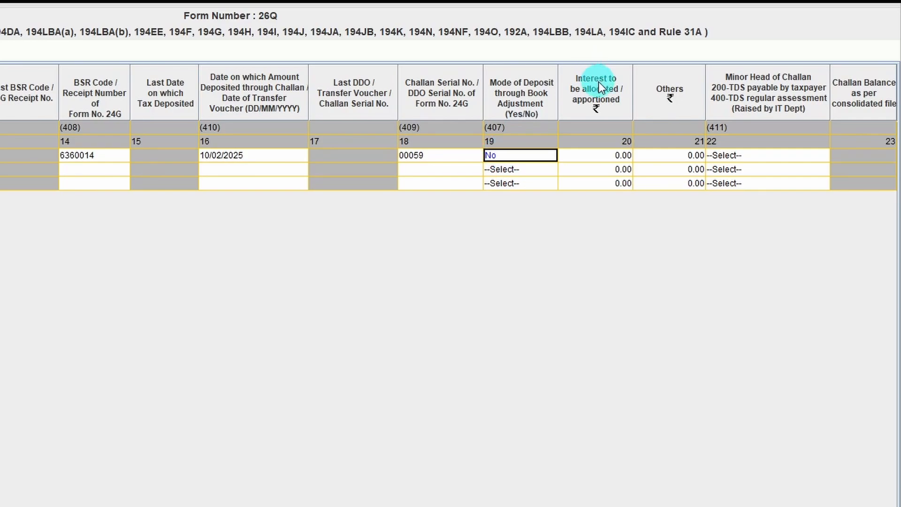
Step: In the first challan row, leave Interest to be allocated and Others at 0.00 and set Minor Head of Challan to 200
{"action": "left_click", "coordinate": [612, 155]}
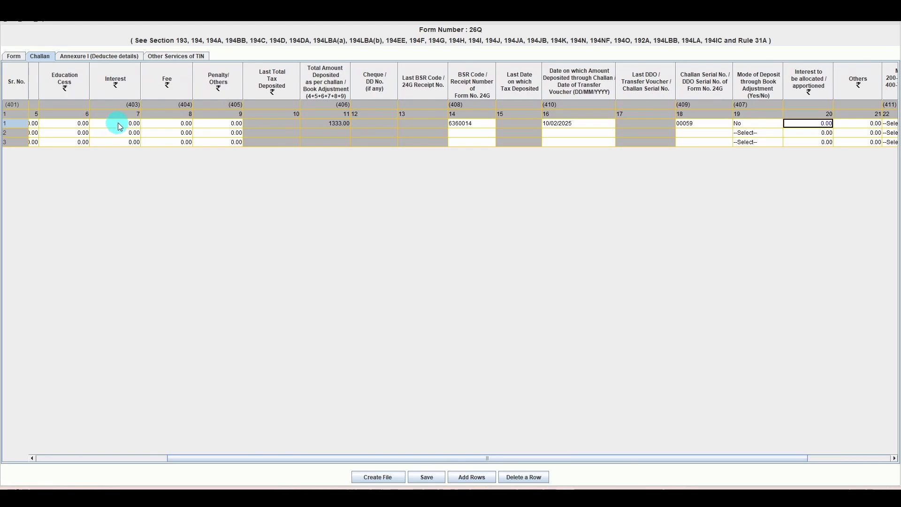
{"action": "left_click_drag", "start_coordinate": [486, 459], "coordinate": [572, 459]}
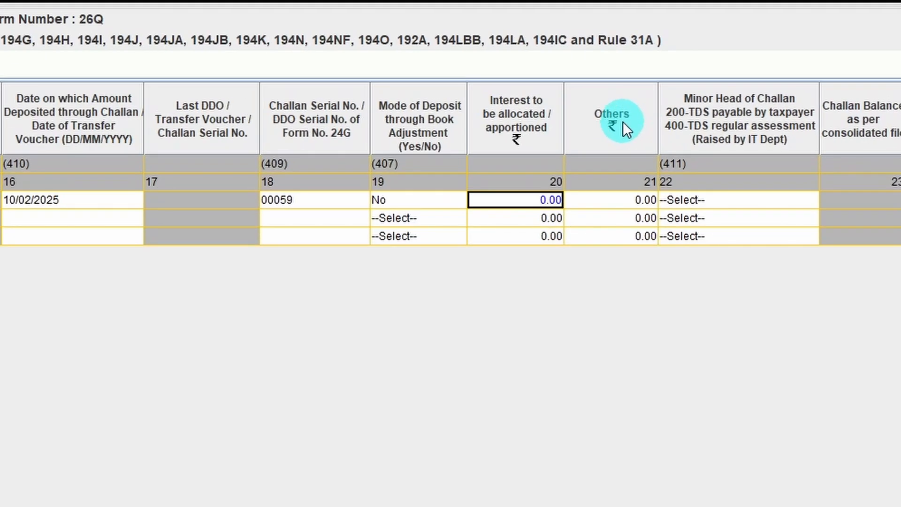
{"action": "left_click", "coordinate": [606, 201]}
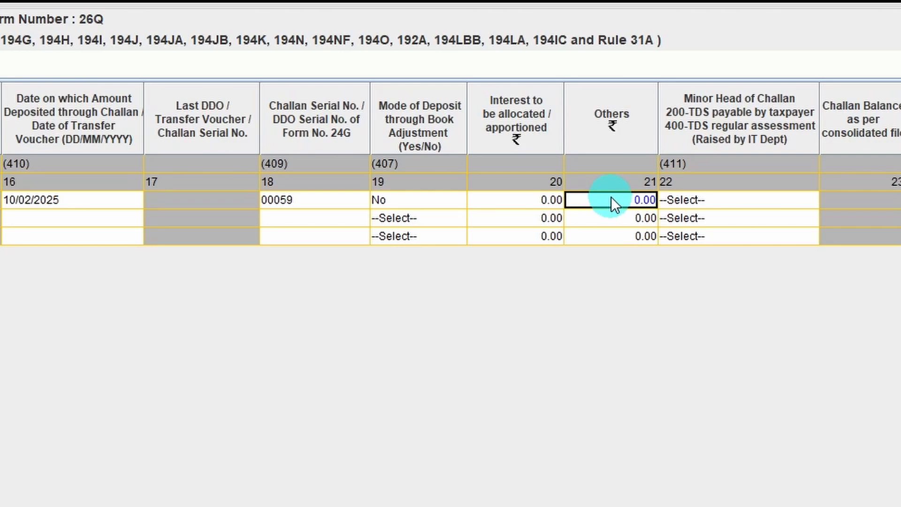
{"action": "left_click", "coordinate": [750, 194]}
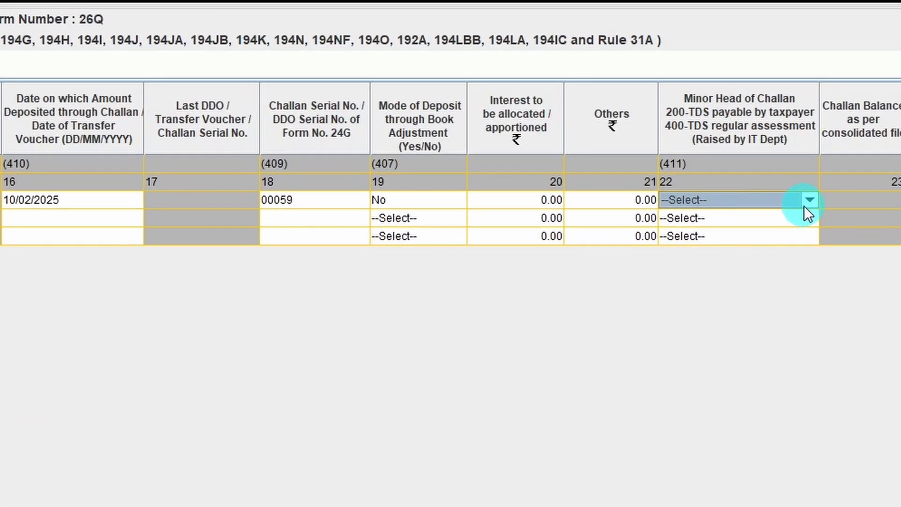
{"action": "left_click", "coordinate": [810, 201]}
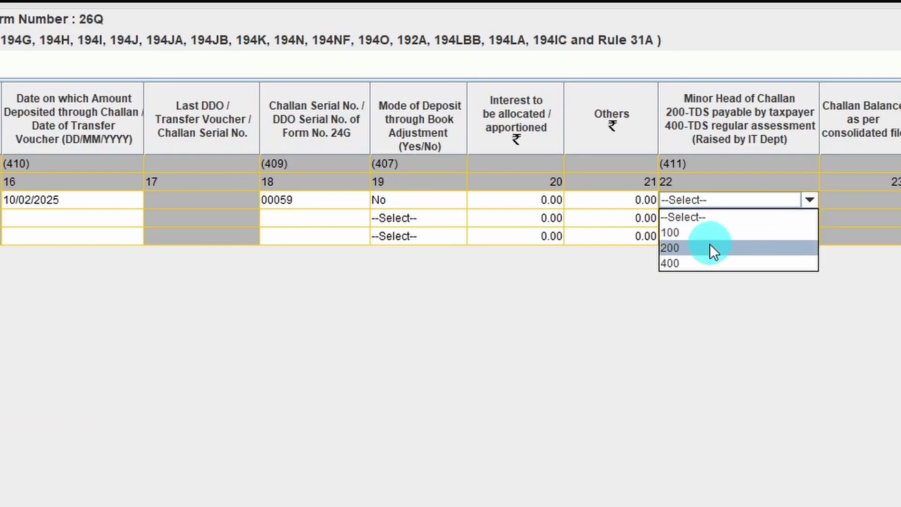
{"action": "left_click", "coordinate": [697, 248]}
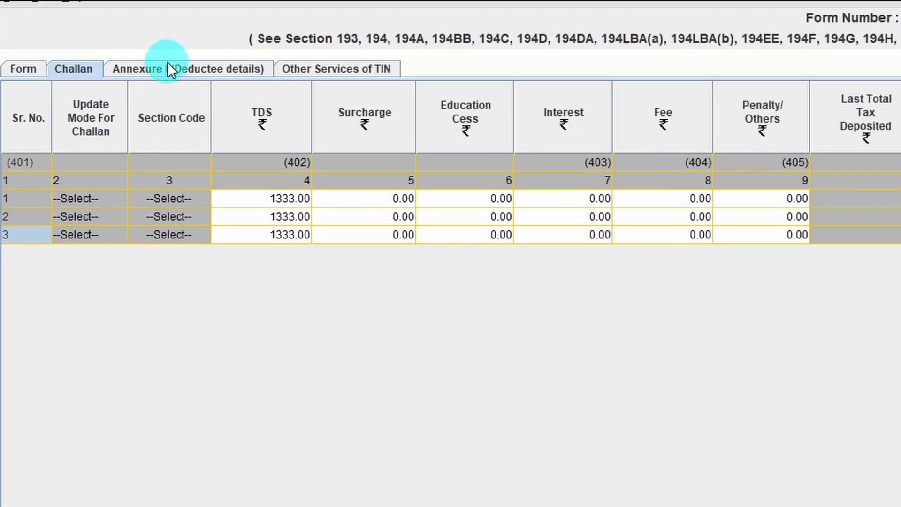
Step: In Annexure I (Deductee details), save the return and insert one deductee record for each of challans 1, 2 and 3
{"action": "left_click", "coordinate": [206, 70]}
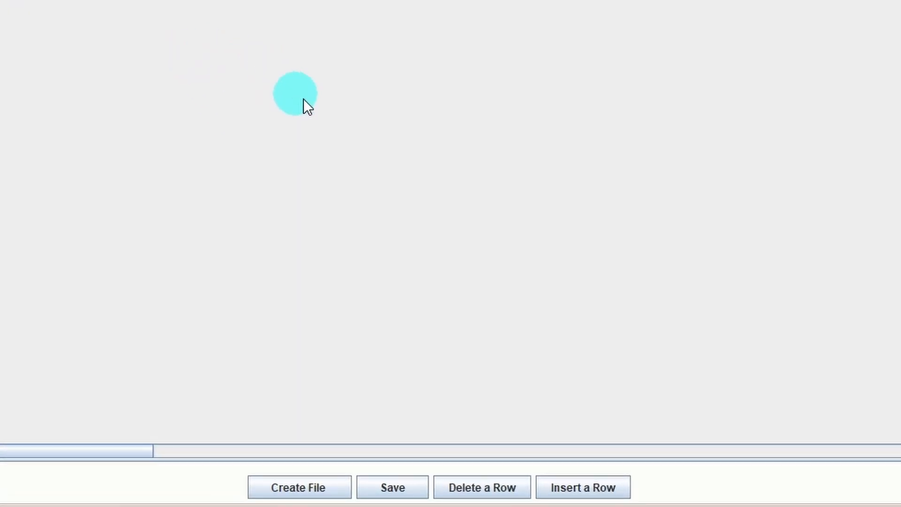
{"action": "left_click", "coordinate": [385, 488]}
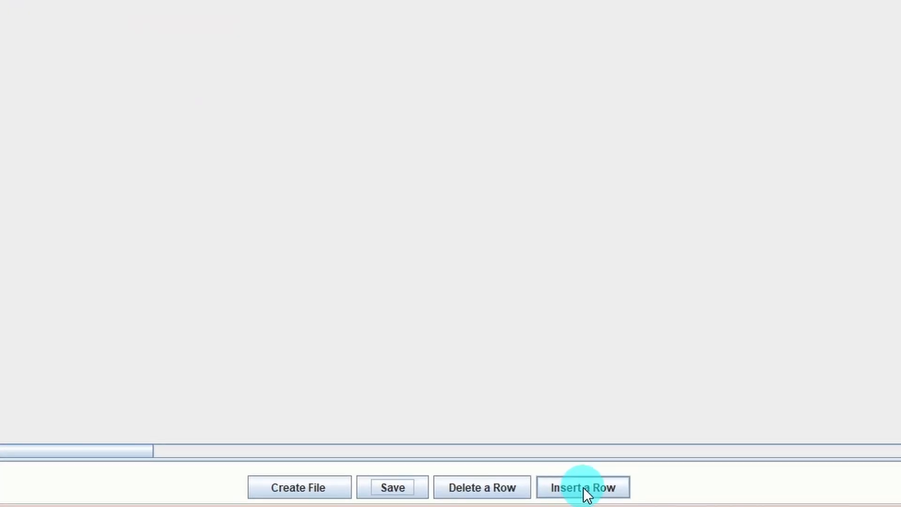
{"action": "left_click", "coordinate": [584, 487]}
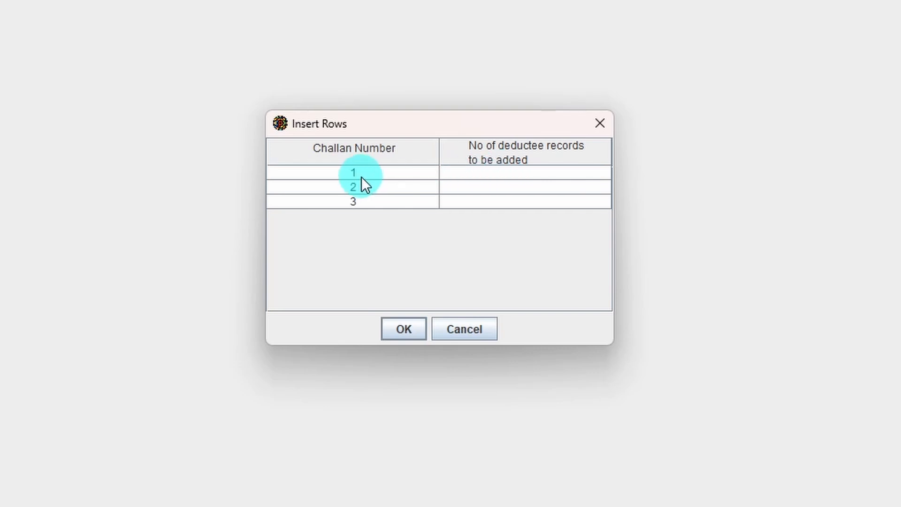
{"action": "left_click", "coordinate": [481, 178]}
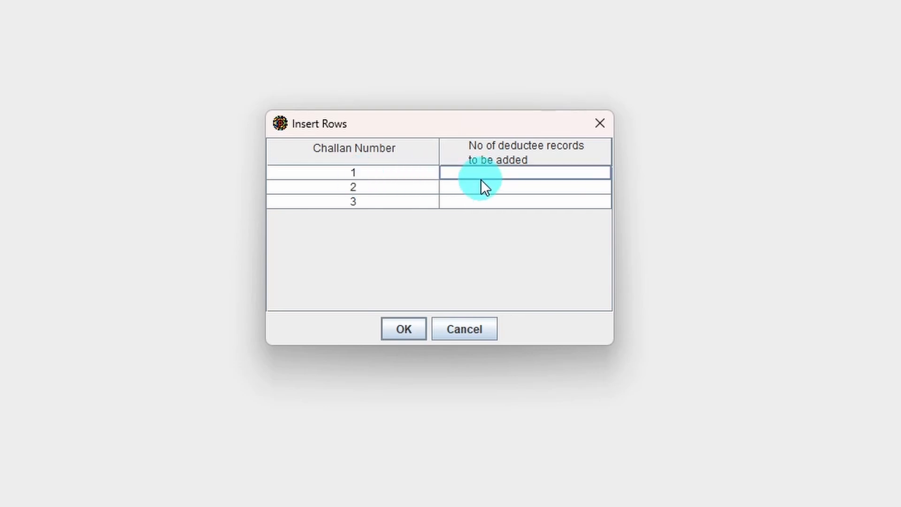
{"action": "type", "text": "1"}
{"action": "left_click", "coordinate": [467, 187]}
{"action": "type", "text": "1"}
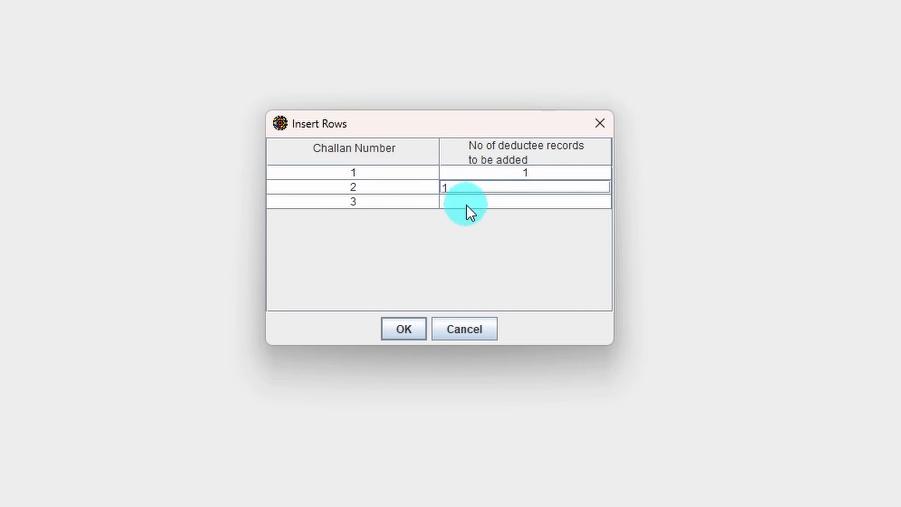
{"action": "left_click", "coordinate": [468, 203]}
{"action": "type", "text": "1"}
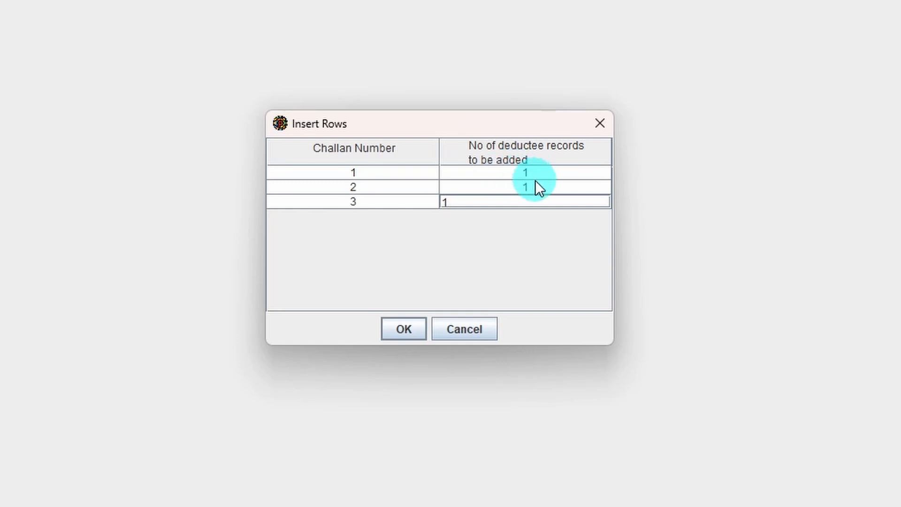
{"action": "left_click", "coordinate": [404, 327]}
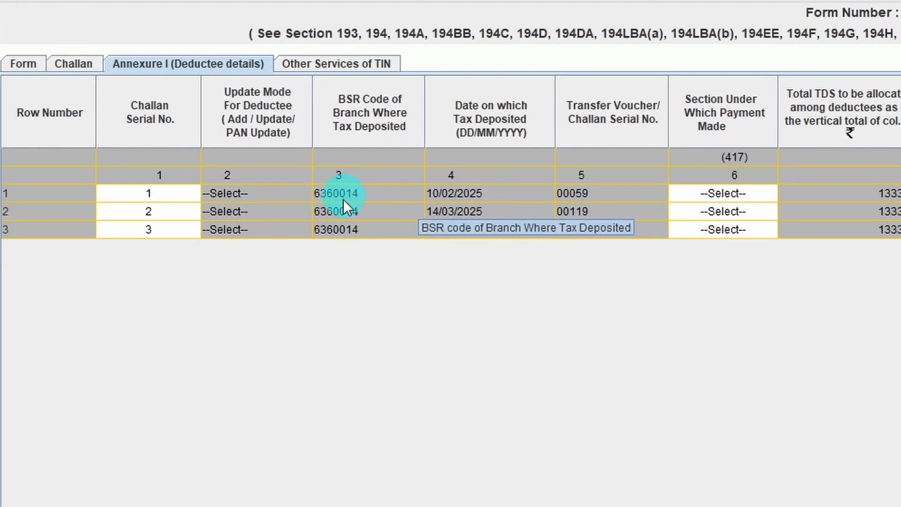
Step: Set Section Under Which Payment Made to 94A (interest other than interest on securities) in the first deductee row
{"action": "scroll", "coordinate": [438, 243], "scroll_direction": "right", "scroll_amount": 2}
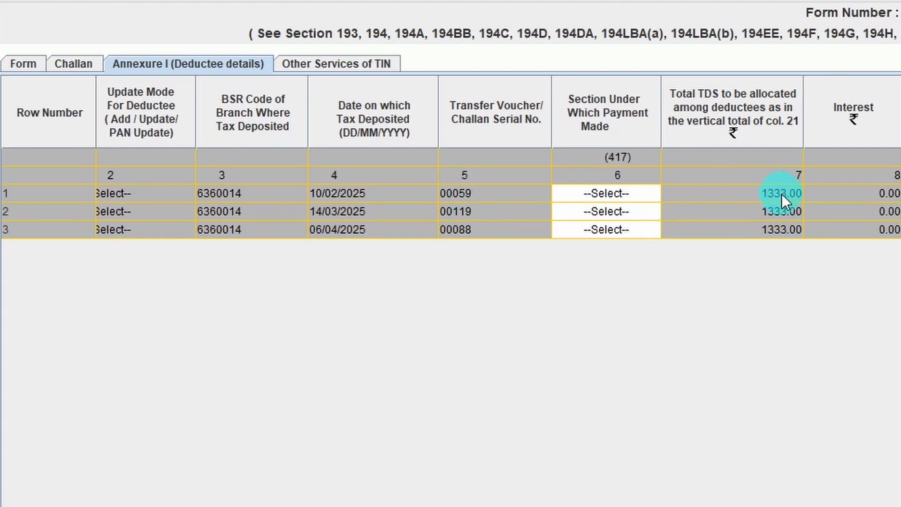
{"action": "left_click", "coordinate": [48, 193]}
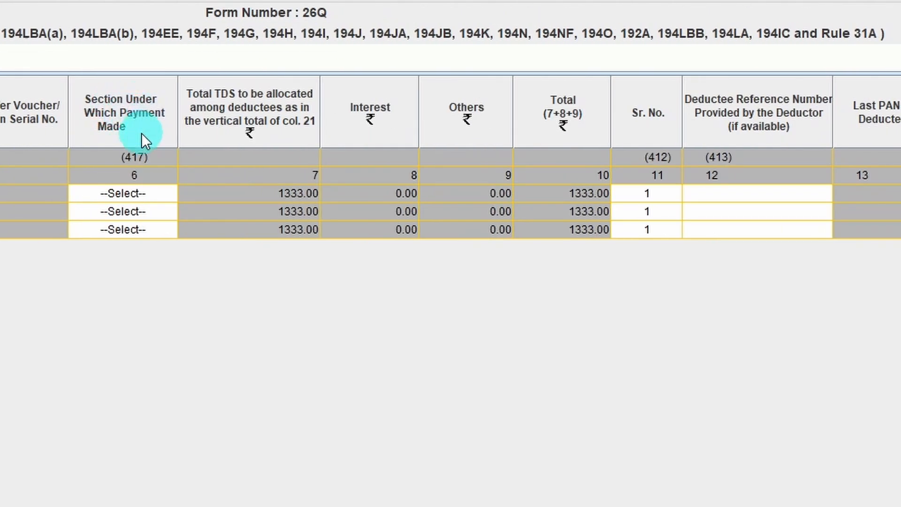
{"action": "left_click", "coordinate": [126, 193]}
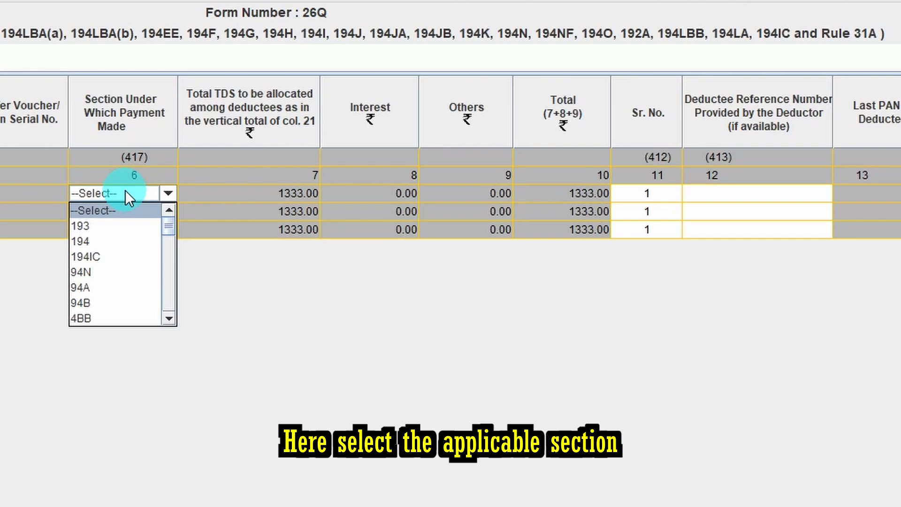
{"action": "left_click", "coordinate": [103, 288]}
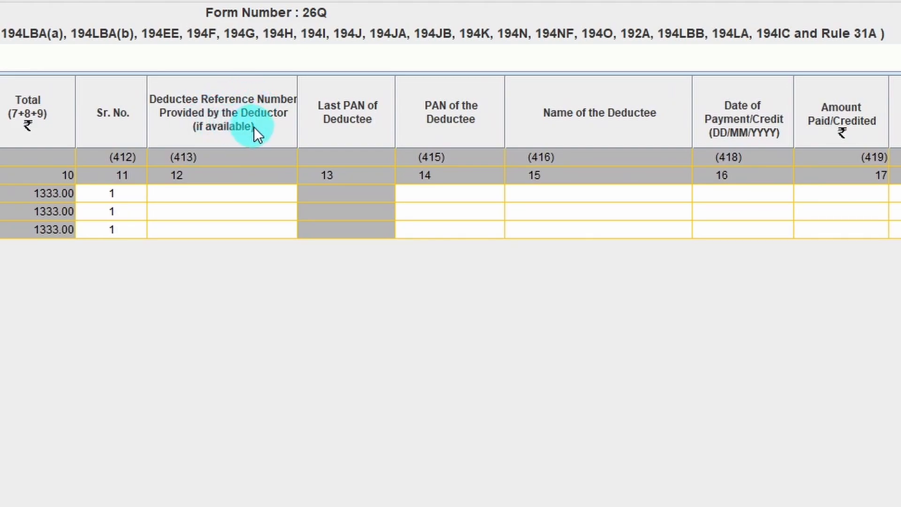
Step: In the first deductee row, leave the reference number blank and fill in the deductee's PAN and name
{"action": "left_click", "coordinate": [250, 193]}
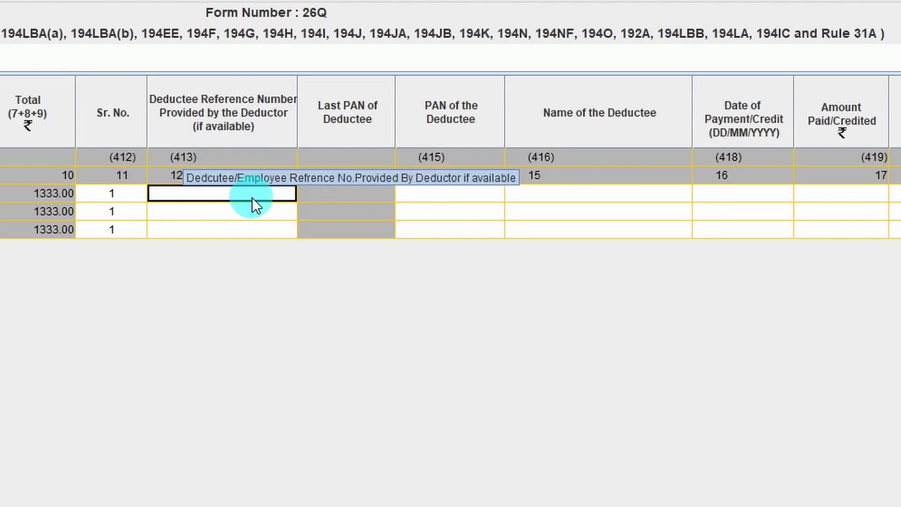
{"action": "left_click", "coordinate": [426, 193]}
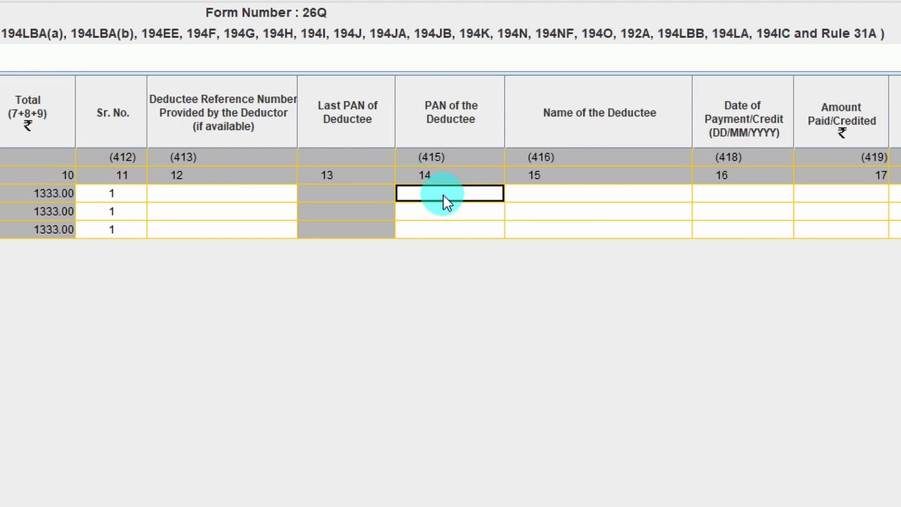
{"action": "key", "text": "Return"}
{"action": "left_click", "coordinate": [587, 193]}
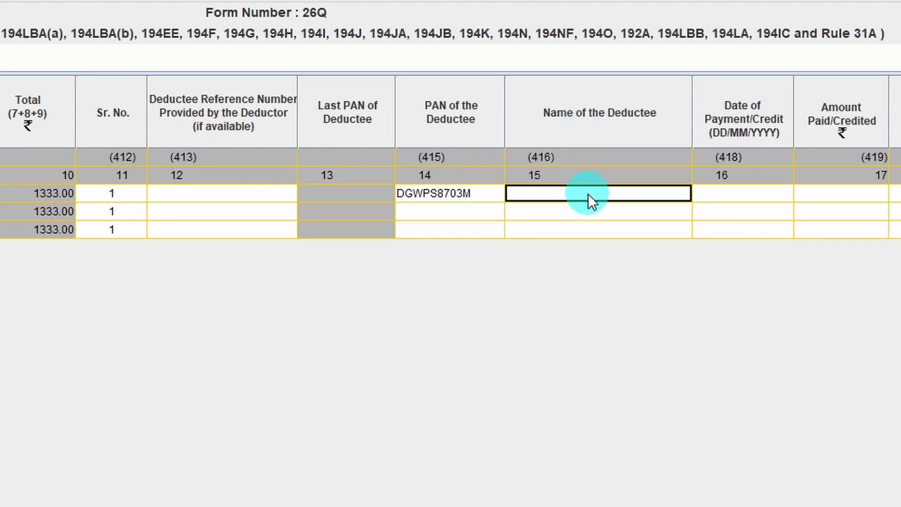
{"action": "key", "text": "Tab"}
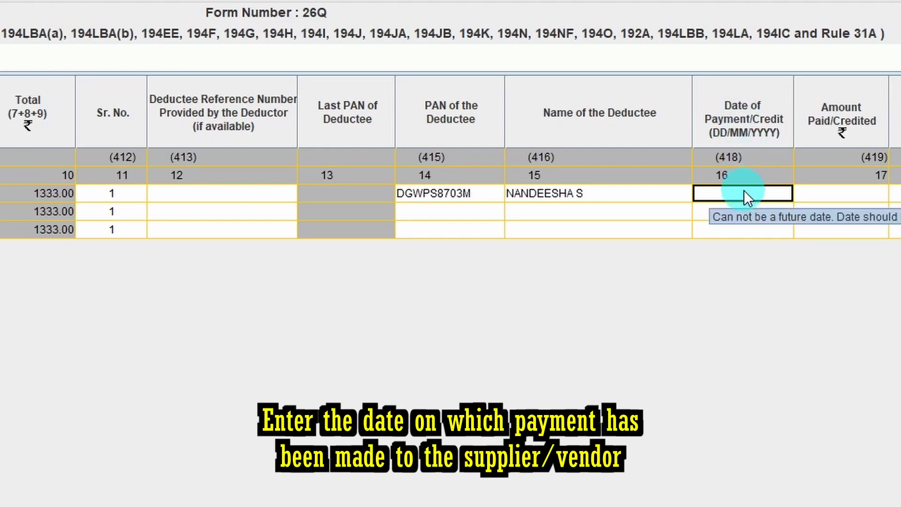
Step: Set the first deductee row's Date of Payment/Credit to 31/01/2025
{"action": "left_click", "coordinate": [778, 192]}
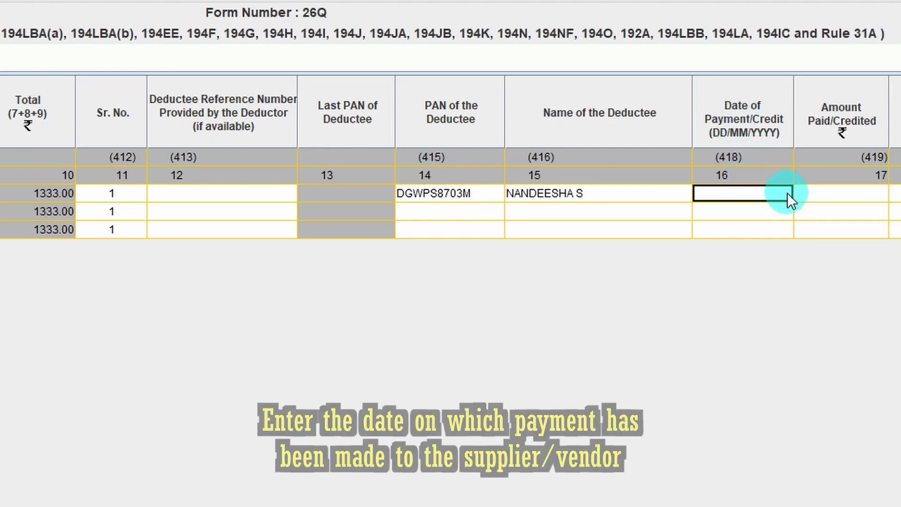
{"action": "left_click", "coordinate": [785, 192]}
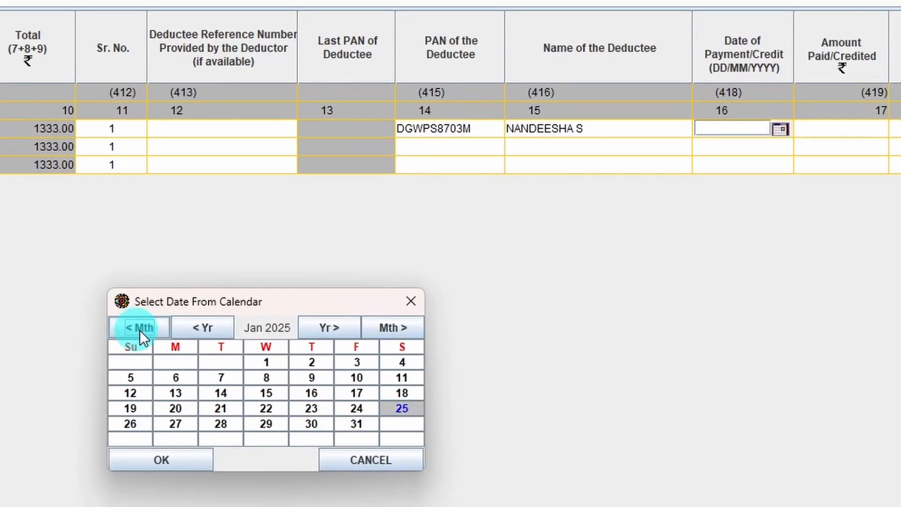
{"action": "left_click", "coordinate": [356, 424]}
{"action": "left_click", "coordinate": [173, 458]}
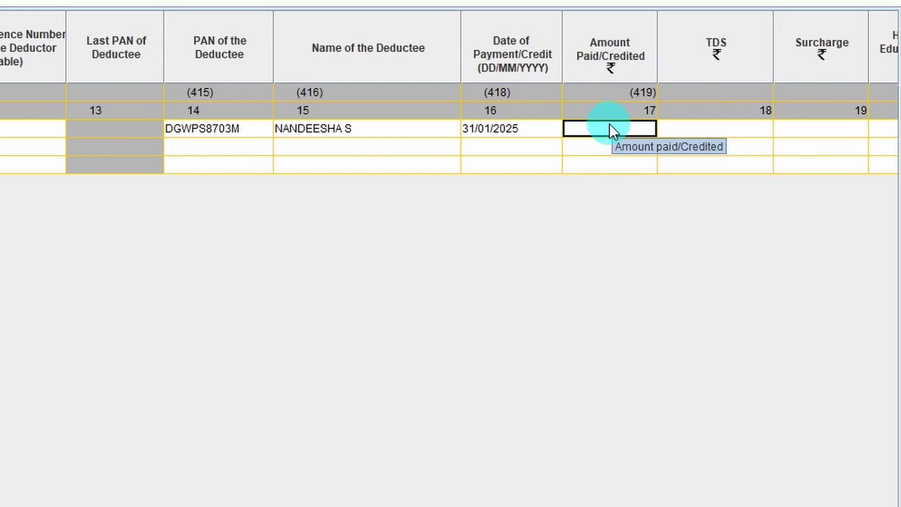
Step: In the first deductee row, enter 13333 as Amount Paid/Credited and 1333 as TDS
{"action": "type", "text": "13333"}
{"action": "key", "text": "Return"}
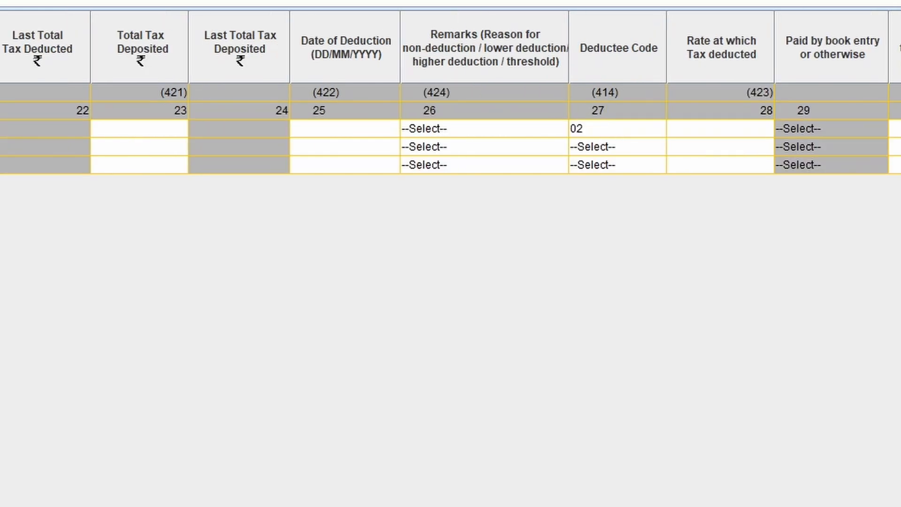
{"action": "left_click", "coordinate": [406, 127]}
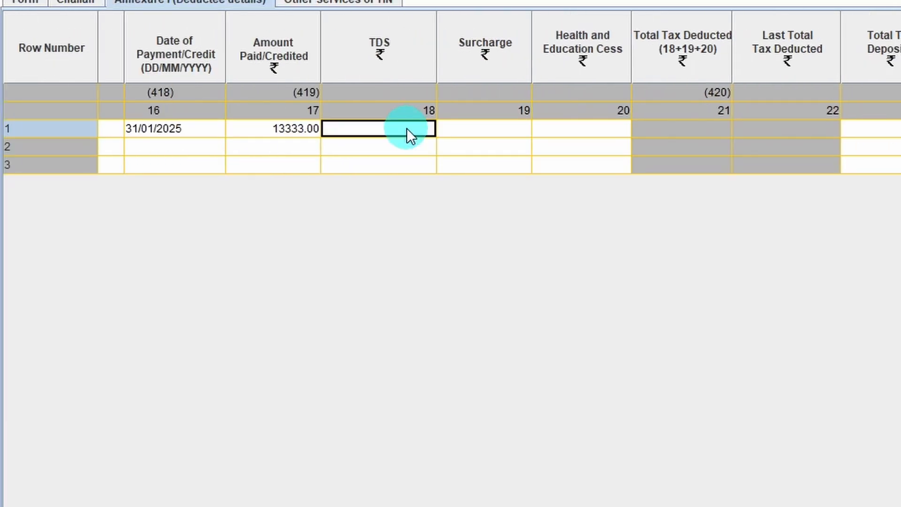
{"action": "type", "text": "1333"}
{"action": "key", "text": "Tab"}
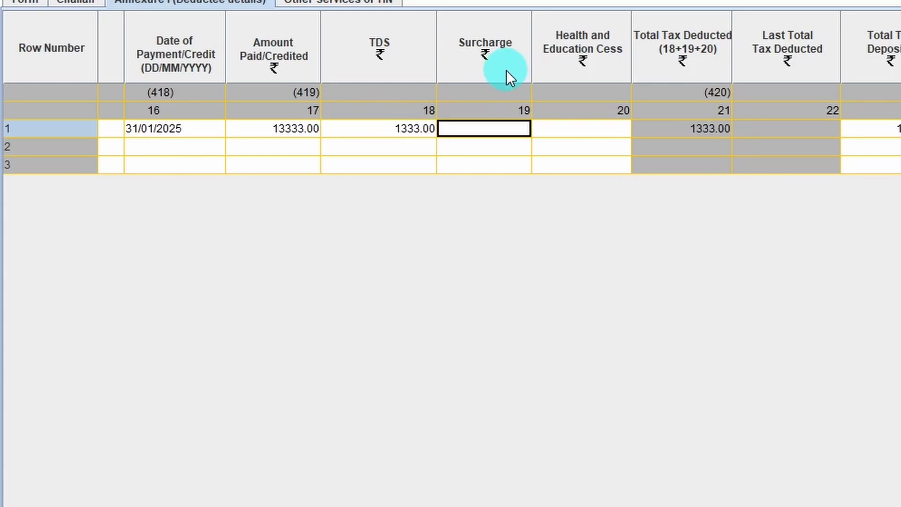
Step: Enter 0 for both Surcharge and Health and Education Cess in the first deductee row
{"action": "left_click", "coordinate": [497, 128]}
{"action": "type", "text": "0"}
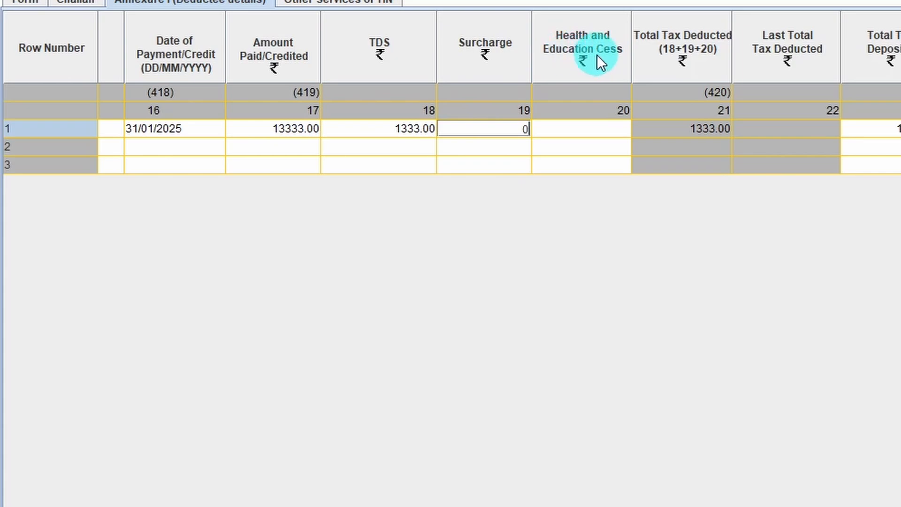
{"action": "left_click", "coordinate": [578, 130]}
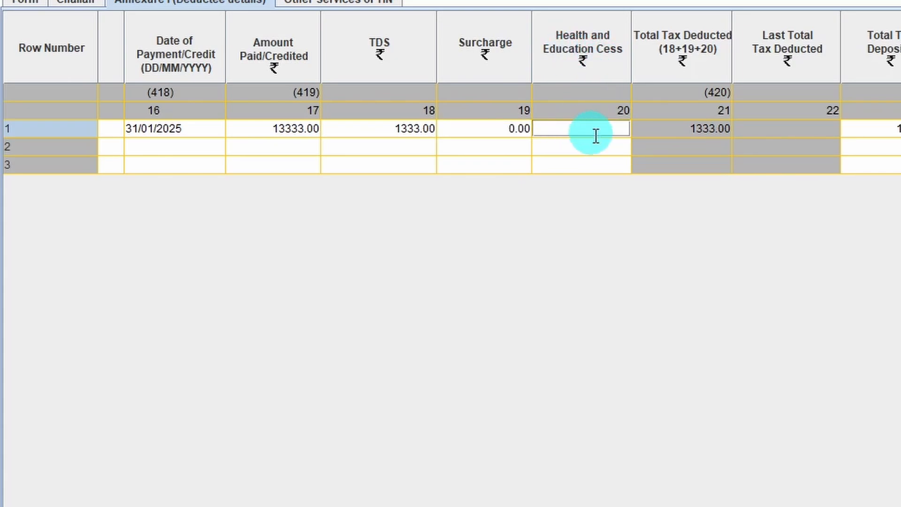
{"action": "type", "text": "0"}
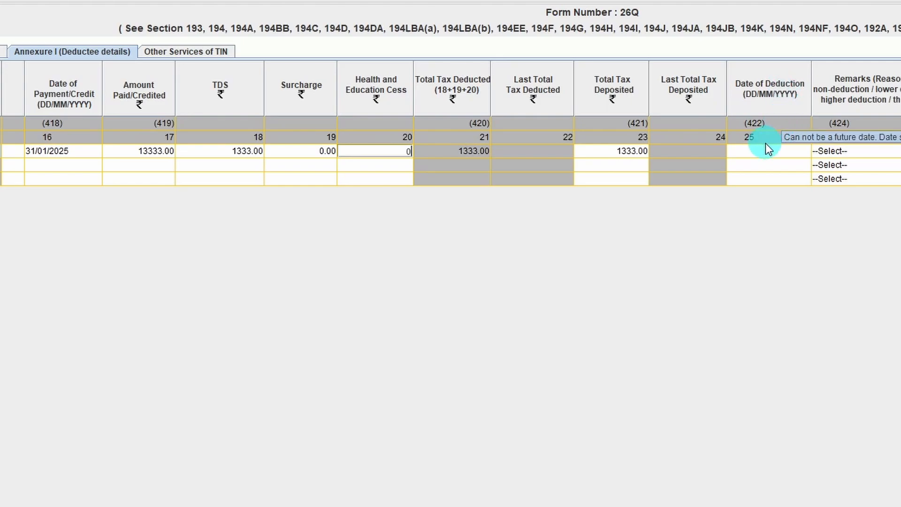
Step: Set the first deductee row's Date of Deduction to 31/01/2025
{"action": "left_click", "coordinate": [807, 149]}
{"action": "left_click", "coordinate": [804, 150]}
{"action": "left_click", "coordinate": [492, 303]}
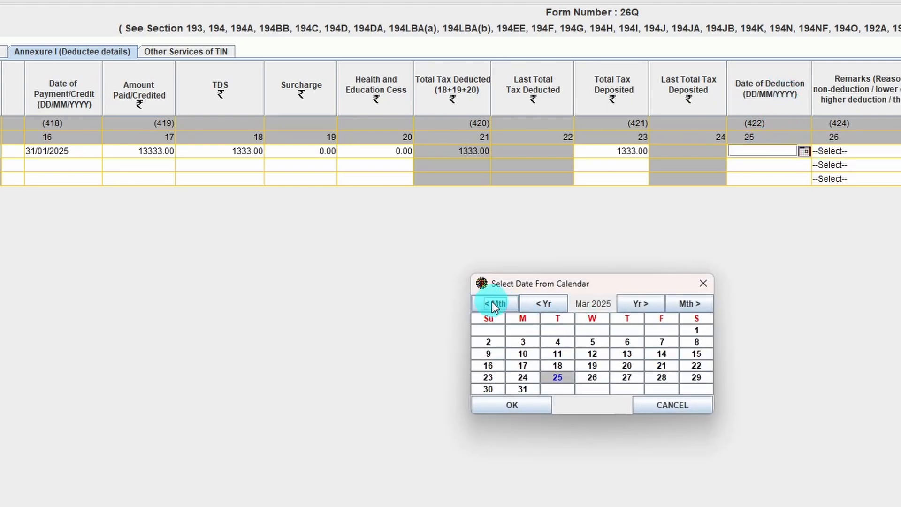
{"action": "left_click", "coordinate": [492, 304]}
{"action": "left_click", "coordinate": [491, 303]}
{"action": "double_click", "coordinate": [661, 376]}
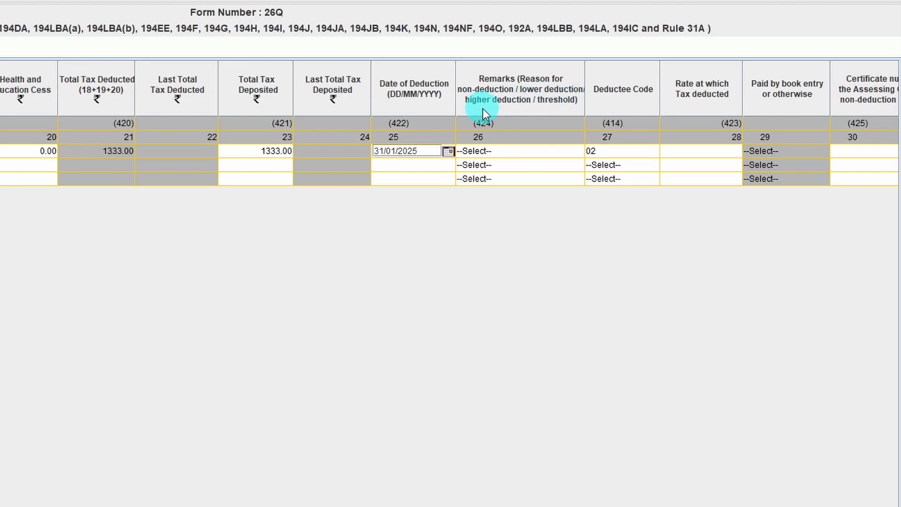
Step: In the first deductee row, leave Remarks unselected, keep Deductee Code 02 and set Rate at which Tax deducted to 10
{"action": "left_click", "coordinate": [518, 150]}
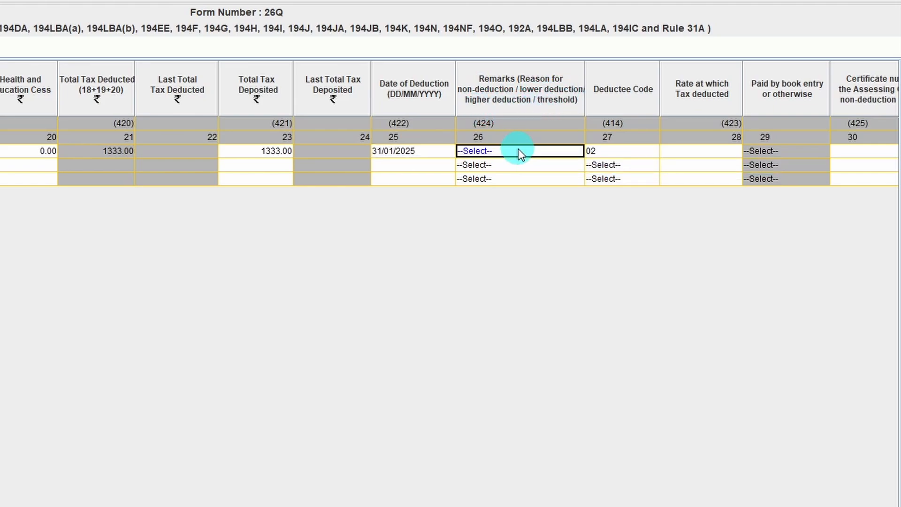
{"action": "left_click", "coordinate": [612, 151]}
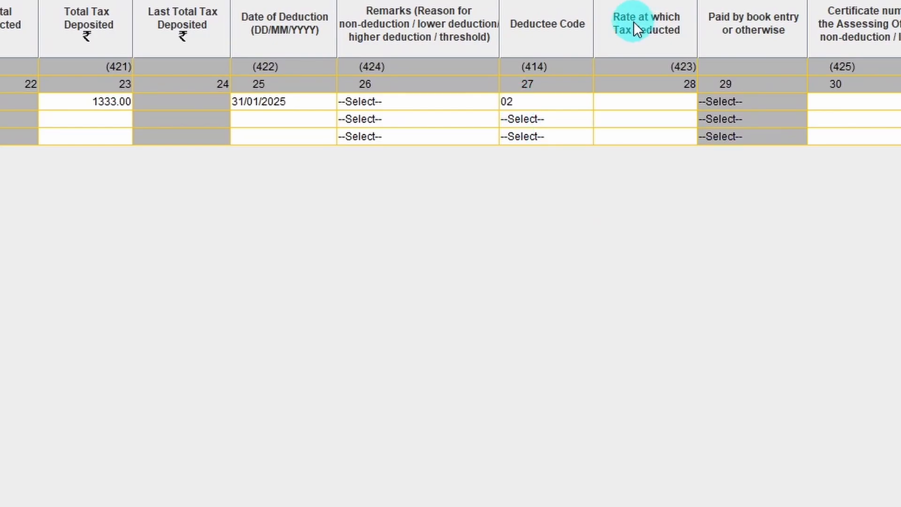
{"action": "left_click", "coordinate": [638, 102]}
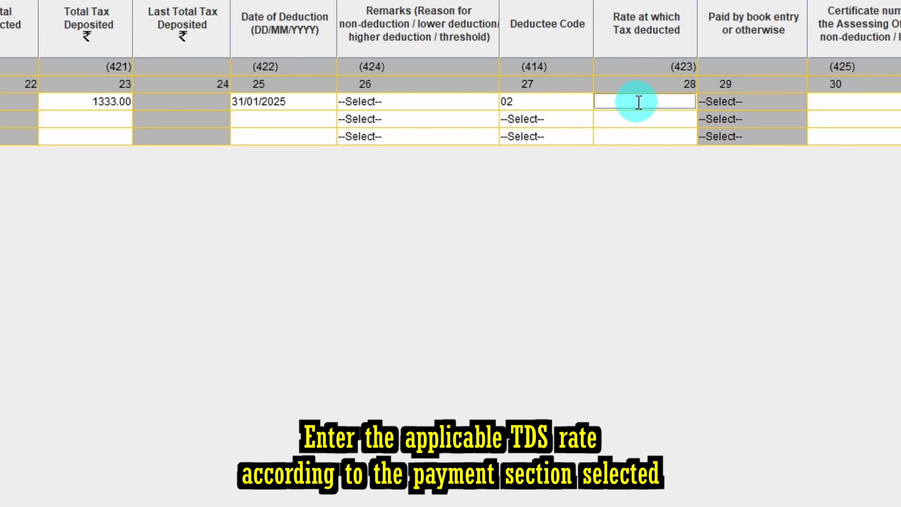
{"action": "type", "text": "10"}
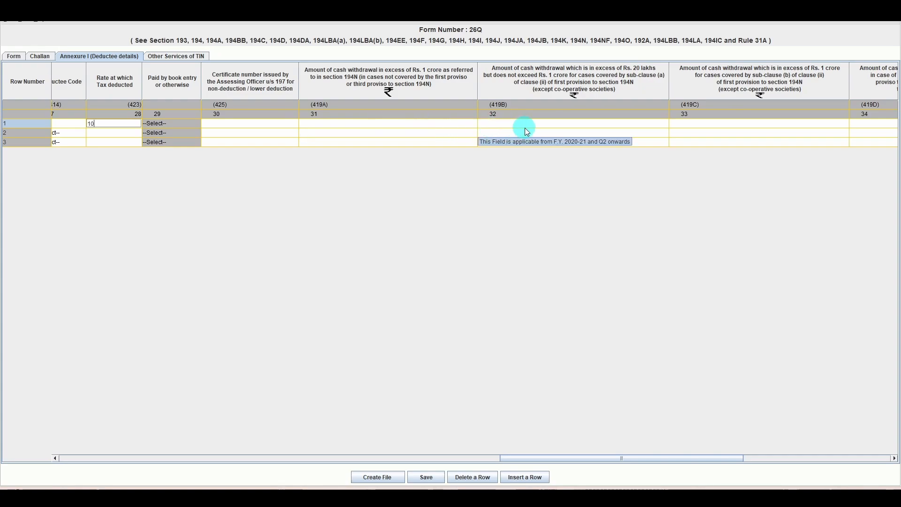
Step: Save the deductee details of the return and start creating the return file
{"action": "left_click_drag", "start_coordinate": [594, 458], "coordinate": [188, 117]}
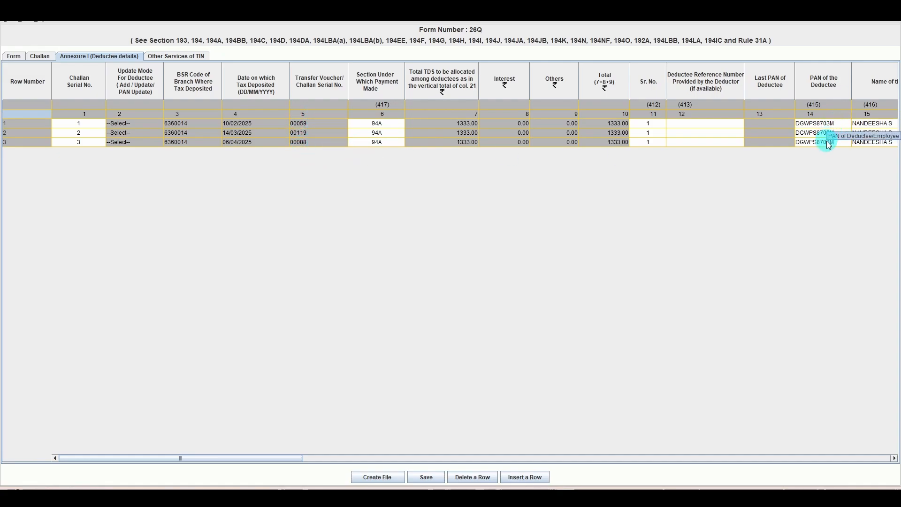
{"action": "left_click", "coordinate": [427, 475]}
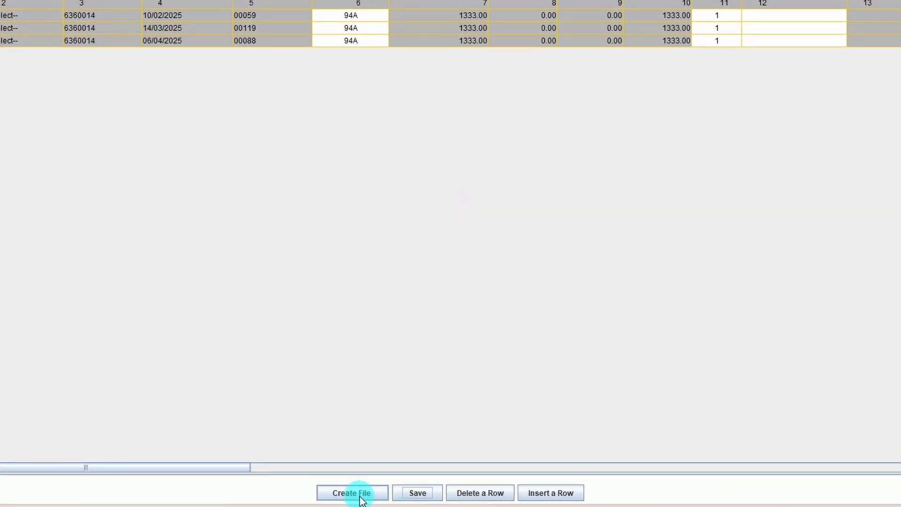
{"action": "left_click", "coordinate": [362, 496]}
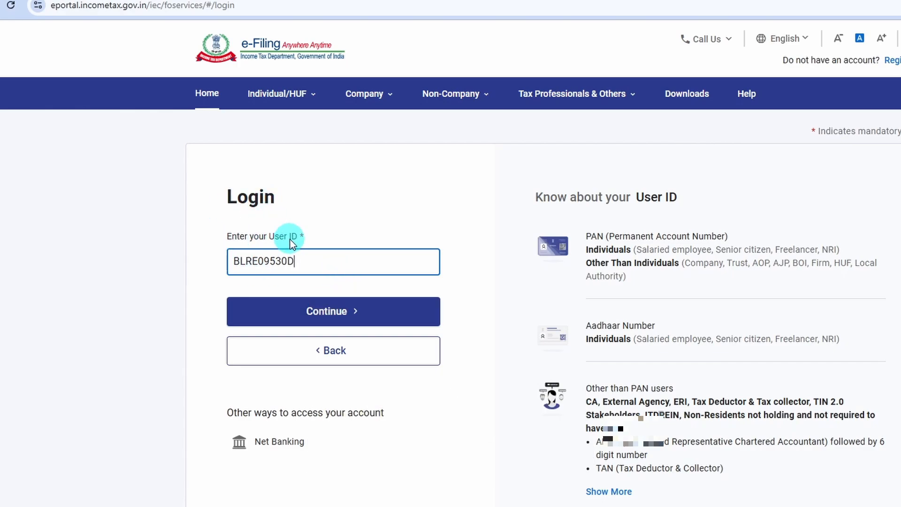
Step: Log in to the Income Tax e-Filing portal with the deductor's user ID and account password, confirming the secure access message
{"action": "left_click", "coordinate": [324, 310]}
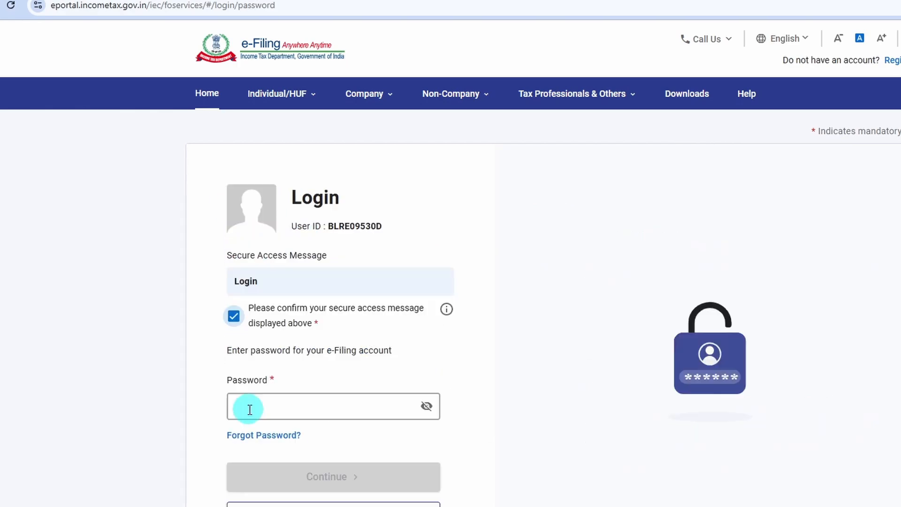
{"action": "left_click", "coordinate": [246, 406]}
{"action": "left_click", "coordinate": [425, 406]}
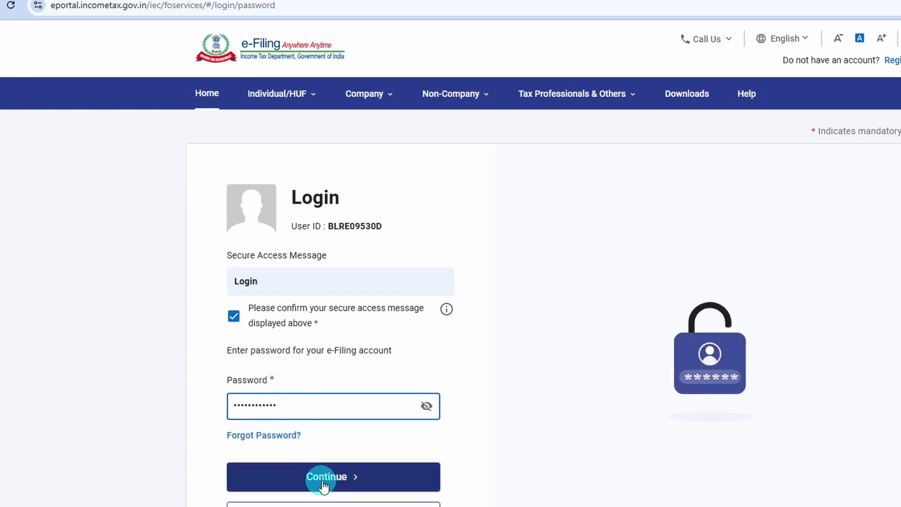
{"action": "left_click", "coordinate": [327, 478]}
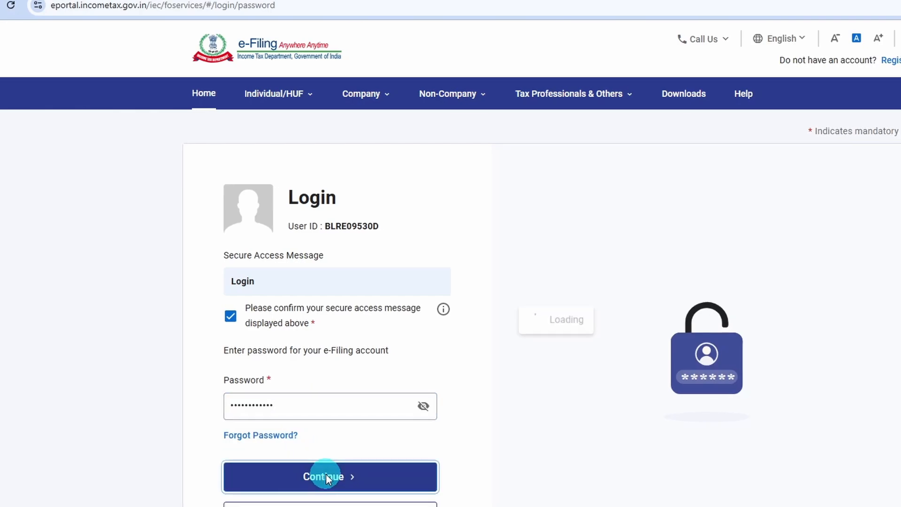
Step: Open the Challan Status Inquiry (CSI) File section of e-Pay Tax
{"action": "left_click", "coordinate": [281, 83]}
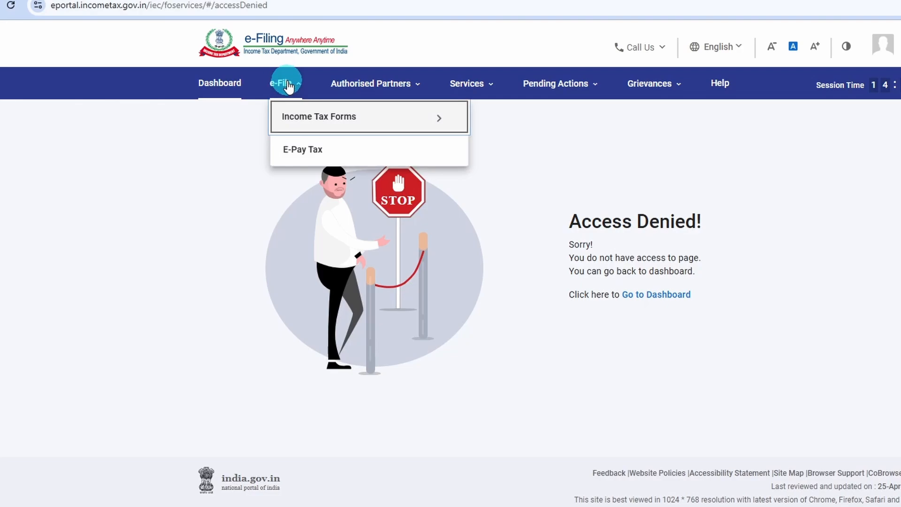
{"action": "left_click", "coordinate": [297, 159]}
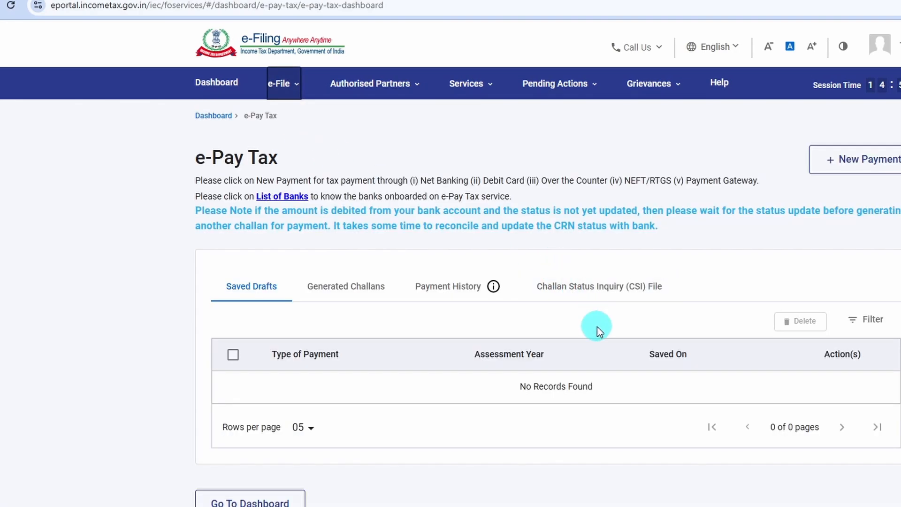
{"action": "left_click", "coordinate": [654, 295]}
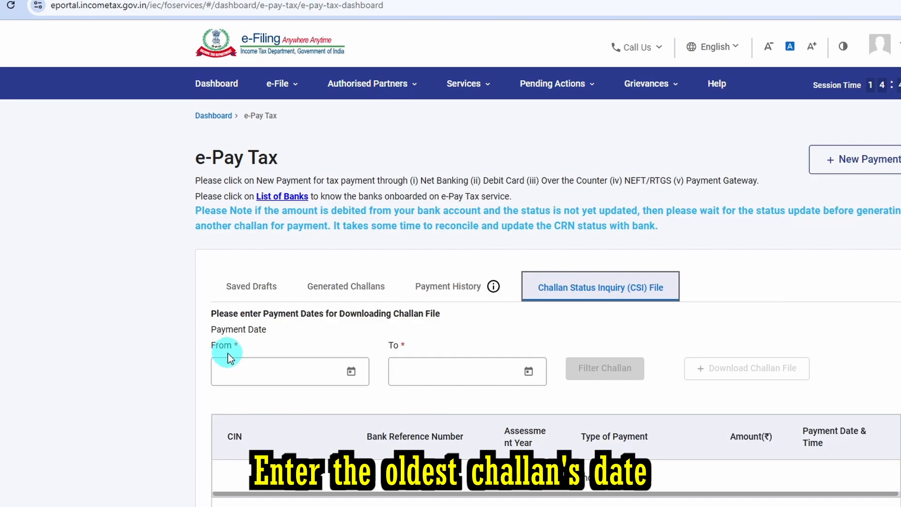
Step: Set the From payment date for the challan file download to 01-Jan-2025
{"action": "left_click", "coordinate": [351, 370]}
{"action": "left_click", "coordinate": [355, 368]}
{"action": "left_click", "coordinate": [349, 369]}
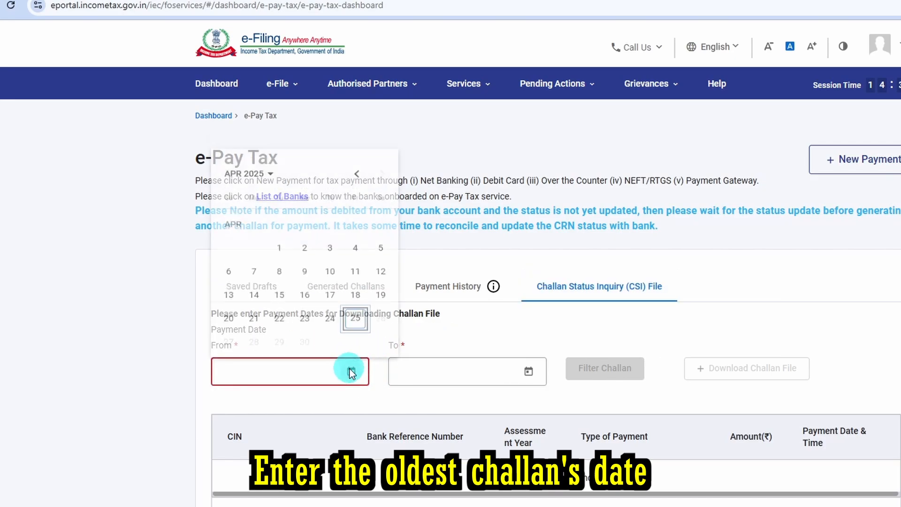
{"action": "left_click", "coordinate": [358, 160]}
{"action": "left_click", "coordinate": [358, 160]}
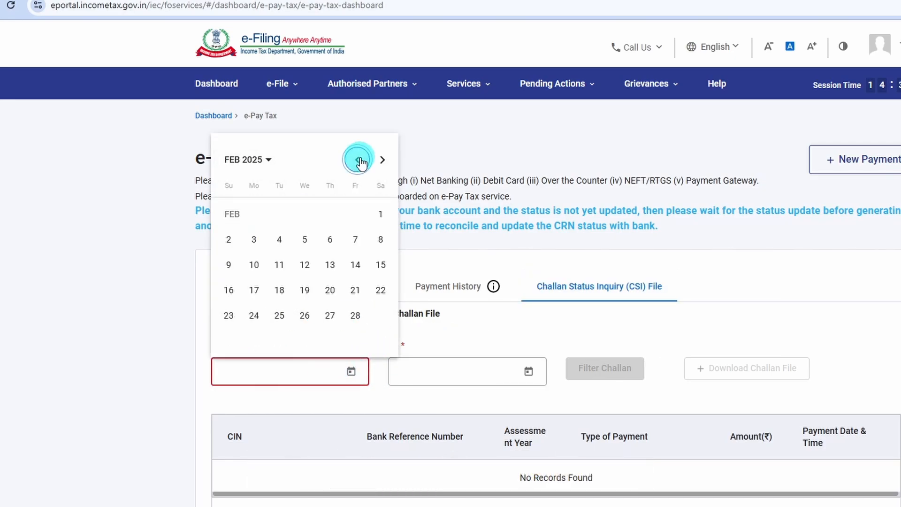
{"action": "left_click", "coordinate": [358, 160]}
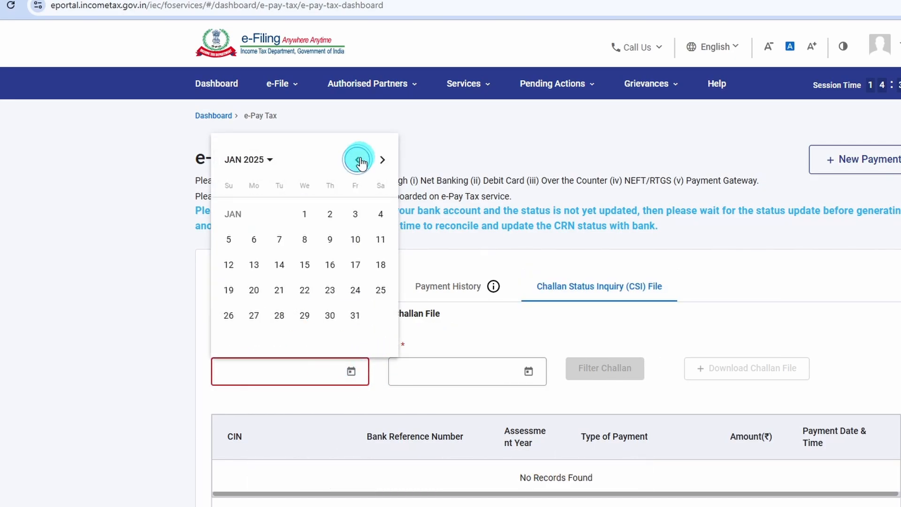
{"action": "left_click", "coordinate": [304, 214]}
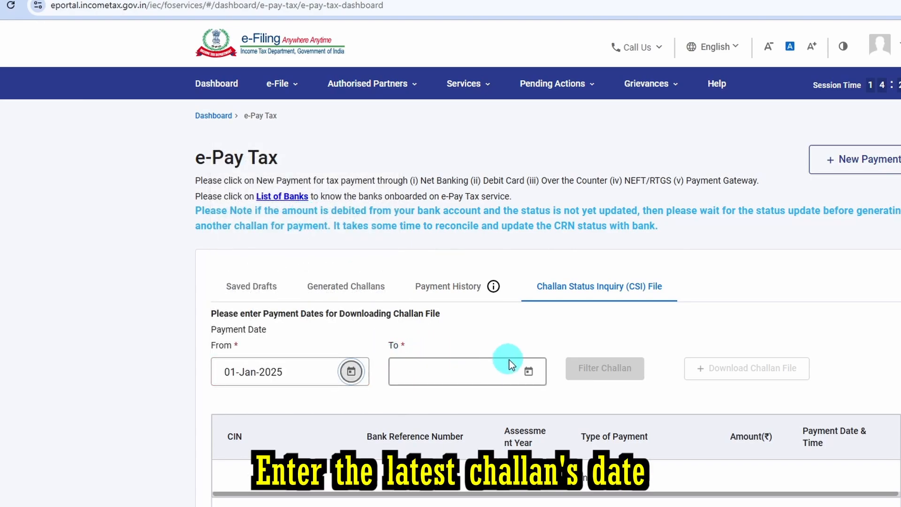
Step: Set the To payment date to 25-Apr-2025 and filter the challans for the chosen period
{"action": "left_click", "coordinate": [528, 371]}
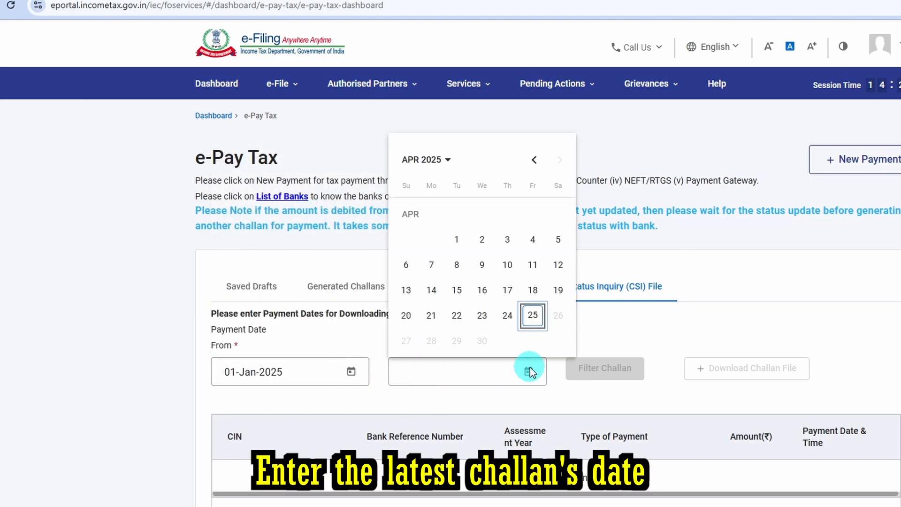
{"action": "left_click", "coordinate": [535, 315]}
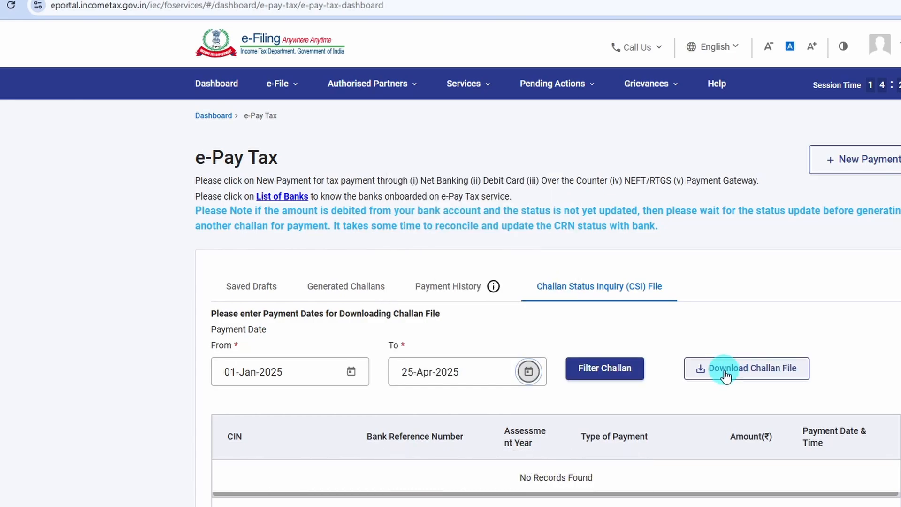
{"action": "left_click", "coordinate": [601, 371]}
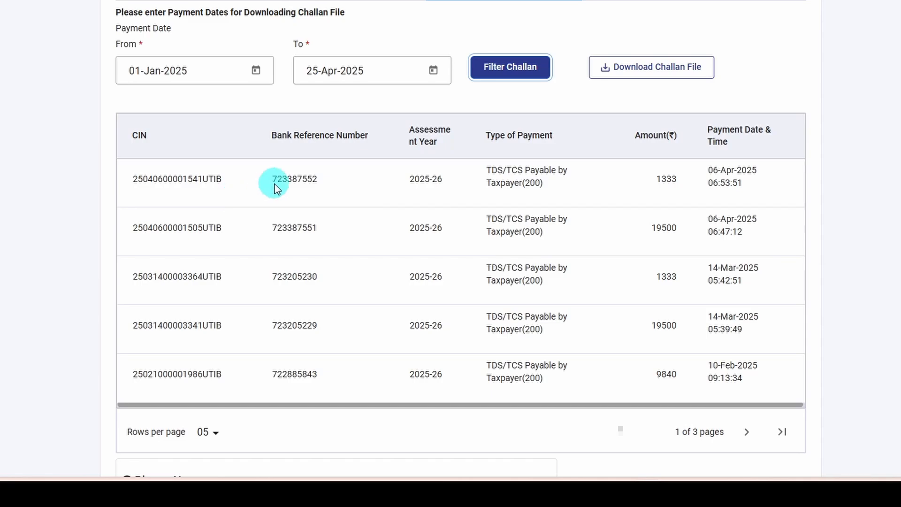
Step: Download the CSI challan file for the filtered period and show it in its download folder
{"action": "left_click", "coordinate": [642, 70]}
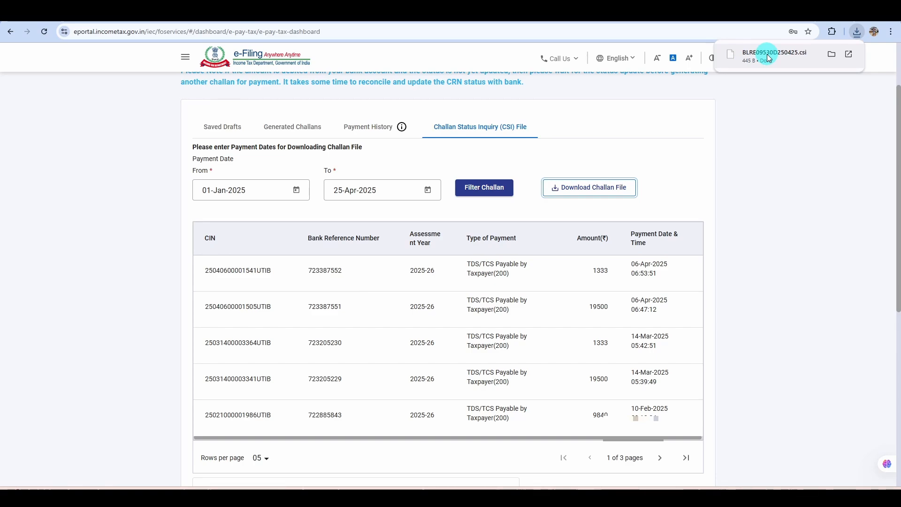
{"action": "left_click", "coordinate": [830, 56]}
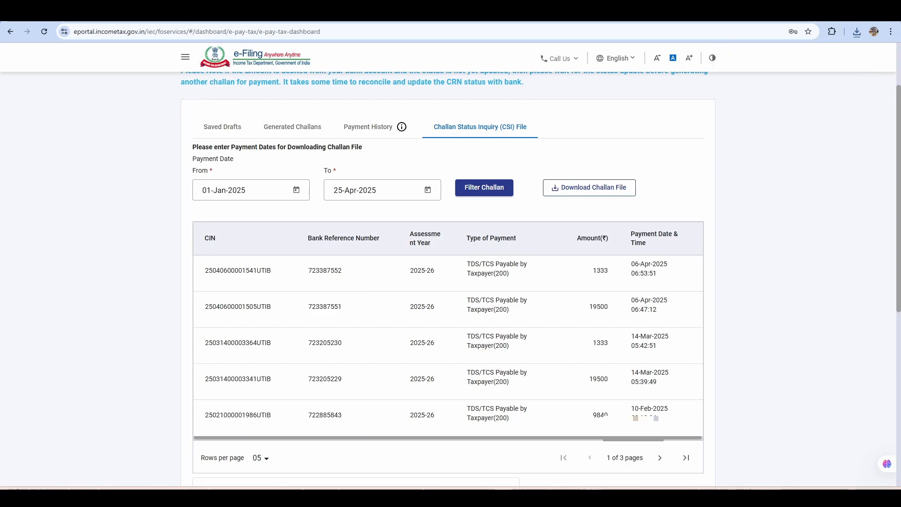
Step: Switch to the RPU dialog for creating the FVU file and choose the downloaded CSI file in the Return folder as challan input
{"action": "key", "text": "alt+Tab"}
{"action": "key", "text": "alt+Tab"}
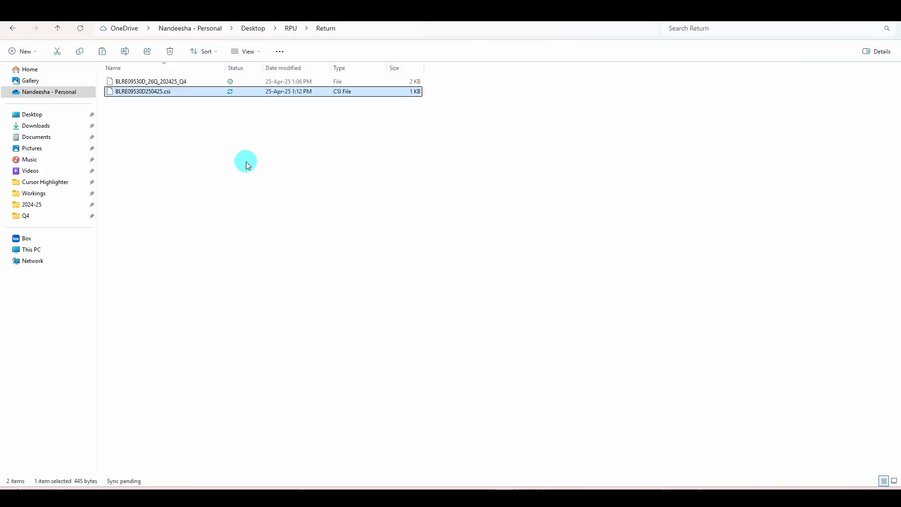
{"action": "key", "text": "alt+Tab"}
{"action": "key", "text": "alt+Tab"}
{"action": "key", "text": "alt+Tab"}
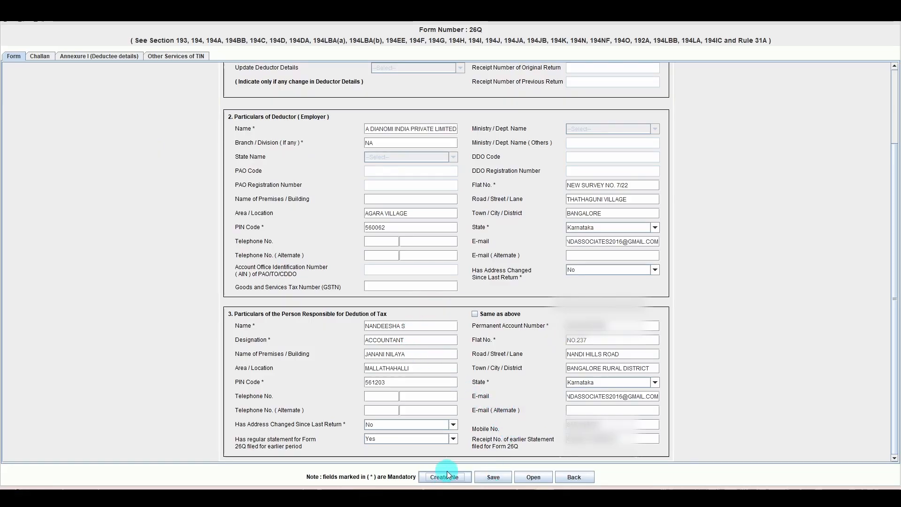
{"action": "left_click", "coordinate": [444, 476]}
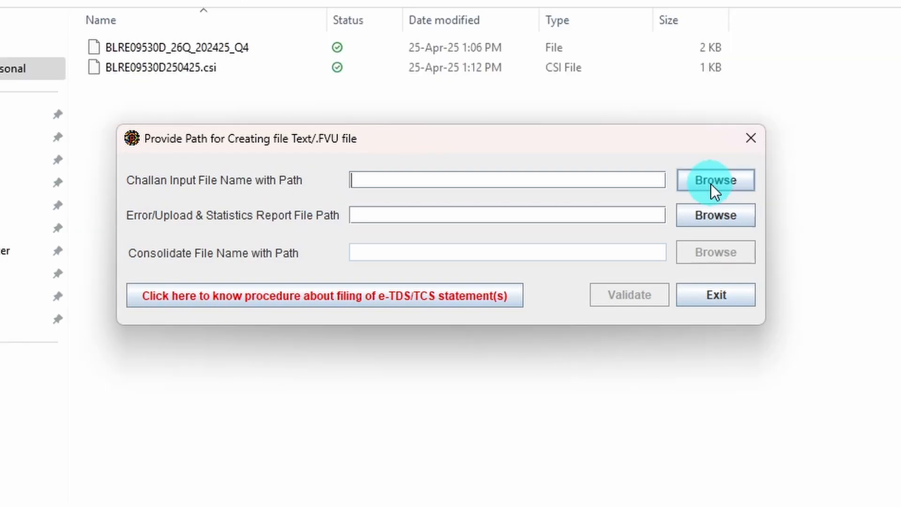
{"action": "left_click", "coordinate": [710, 184]}
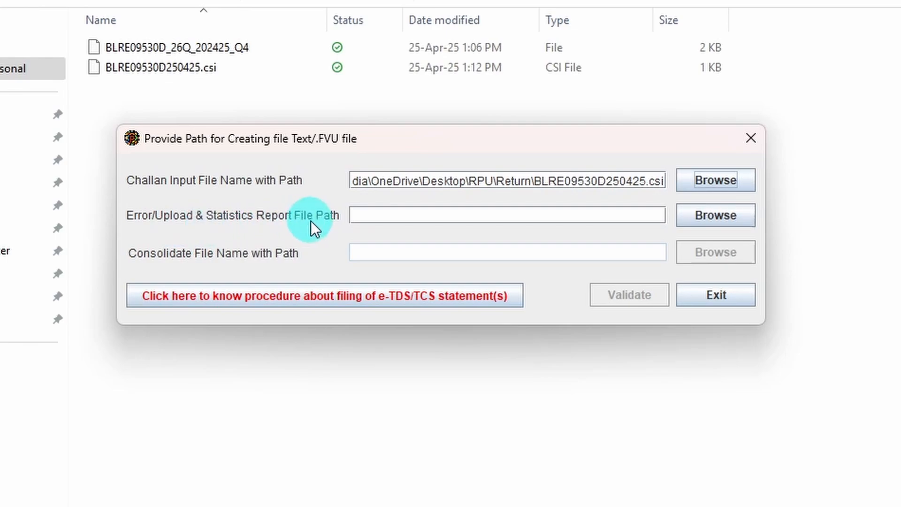
Step: Set the error and statistics report path to 26QRQ4 in the Return folder and validate the return
{"action": "left_click", "coordinate": [733, 217]}
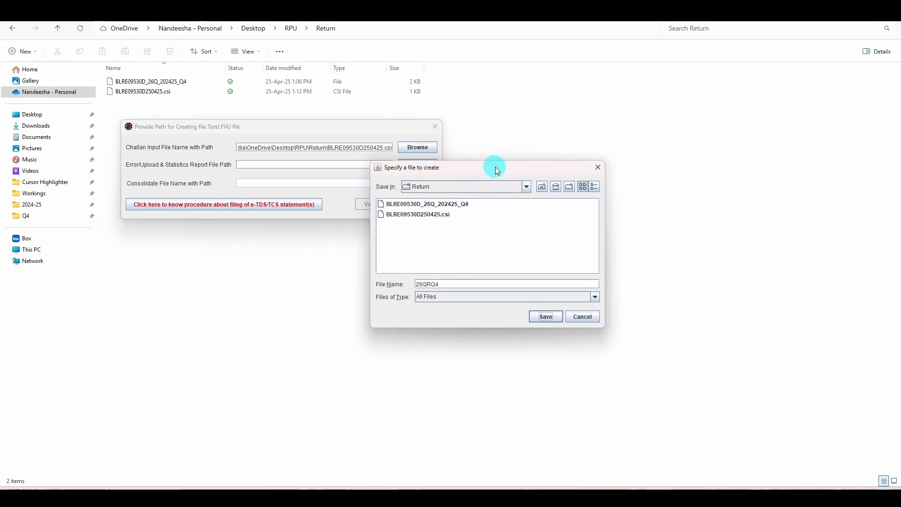
{"action": "left_click_drag", "start_coordinate": [863, 220], "coordinate": [900, 117]}
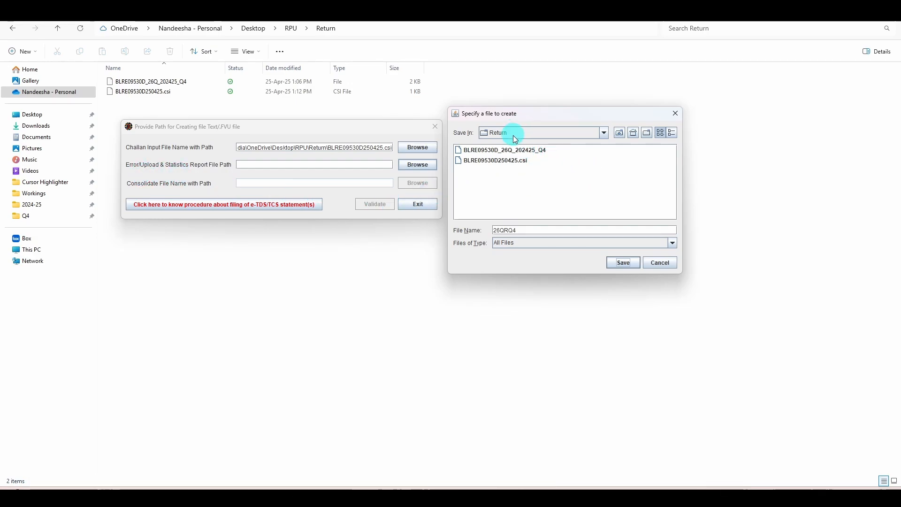
{"action": "left_click", "coordinate": [624, 263]}
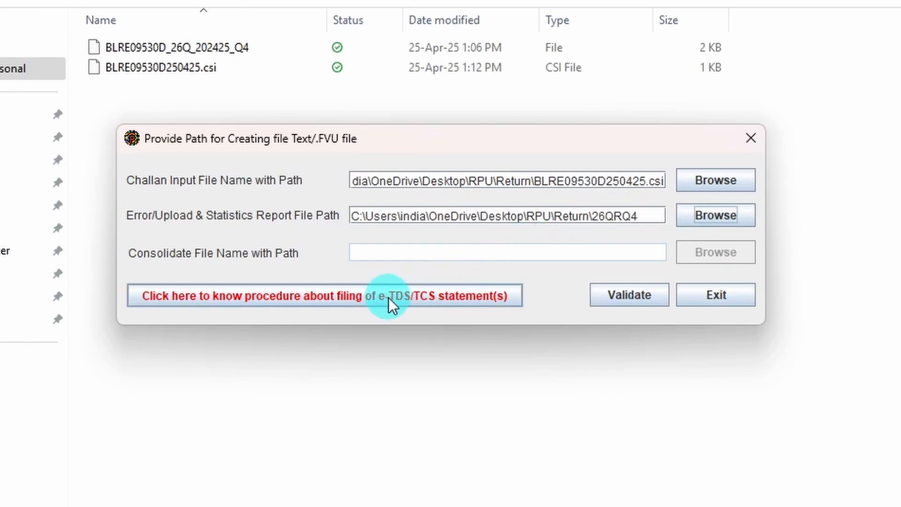
{"action": "left_click", "coordinate": [641, 295]}
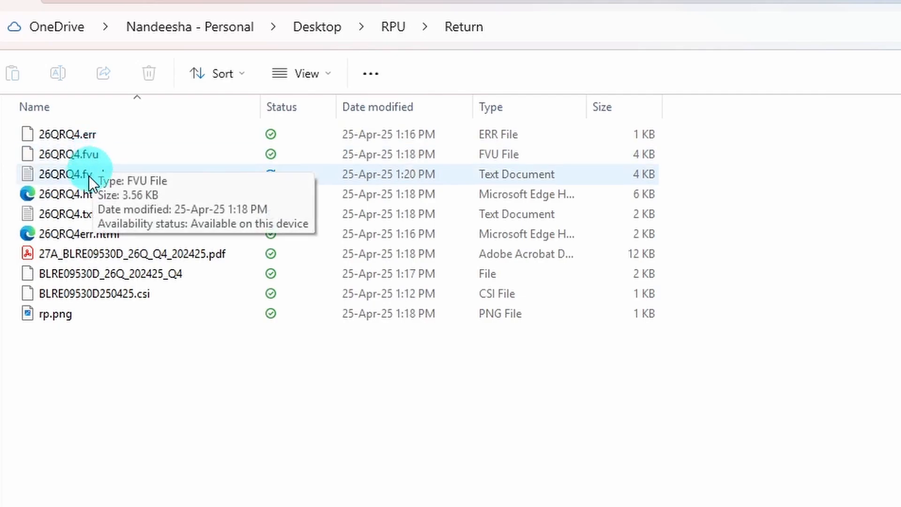
Step: View the generated Form 27A PDF and compress 26QRQ4.fvu in the Return folder into 26QRQ4.zip
{"action": "double_click", "coordinate": [81, 256]}
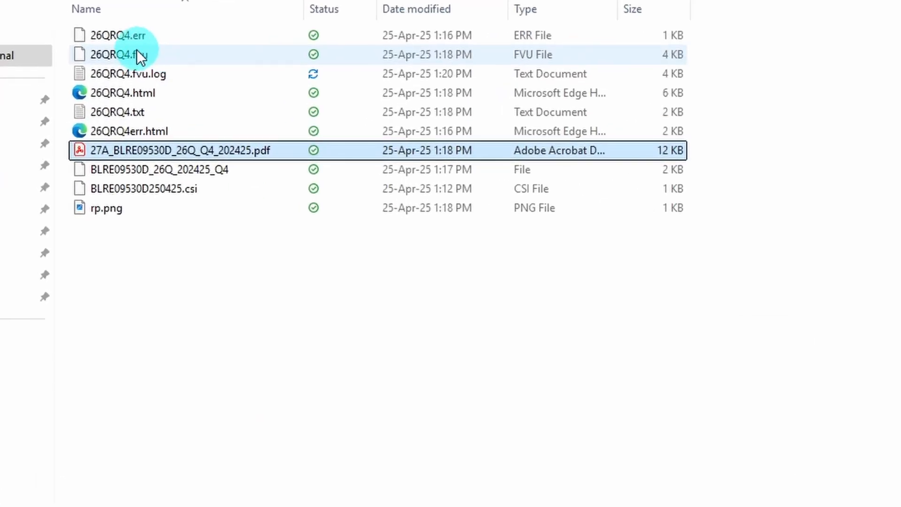
{"action": "left_click", "coordinate": [132, 55]}
{"action": "right_click", "coordinate": [131, 54]}
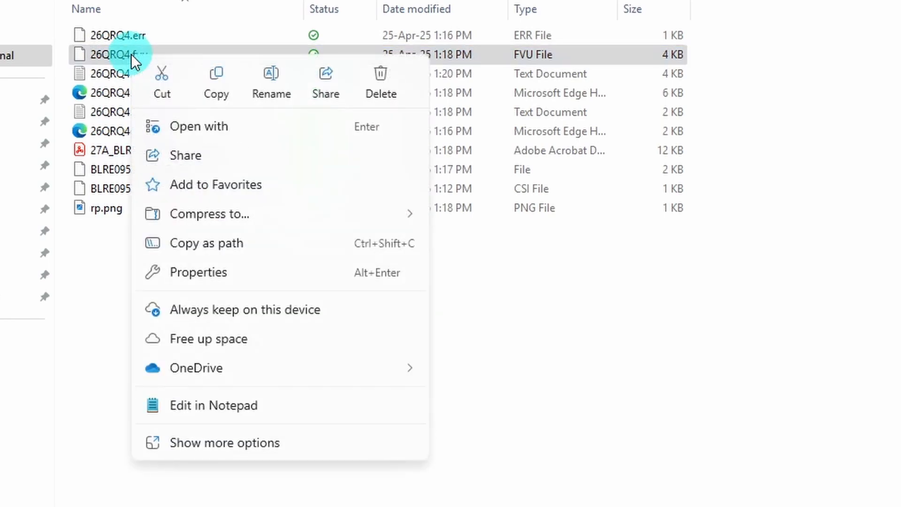
{"action": "left_click", "coordinate": [265, 439]}
{"action": "mouse_move", "coordinate": [376, 400]}
{"action": "left_click", "coordinate": [451, 417]}
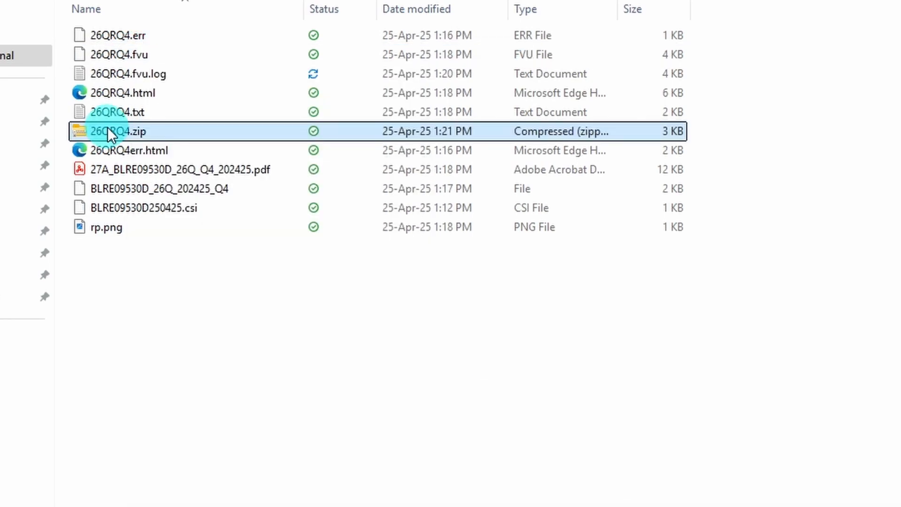